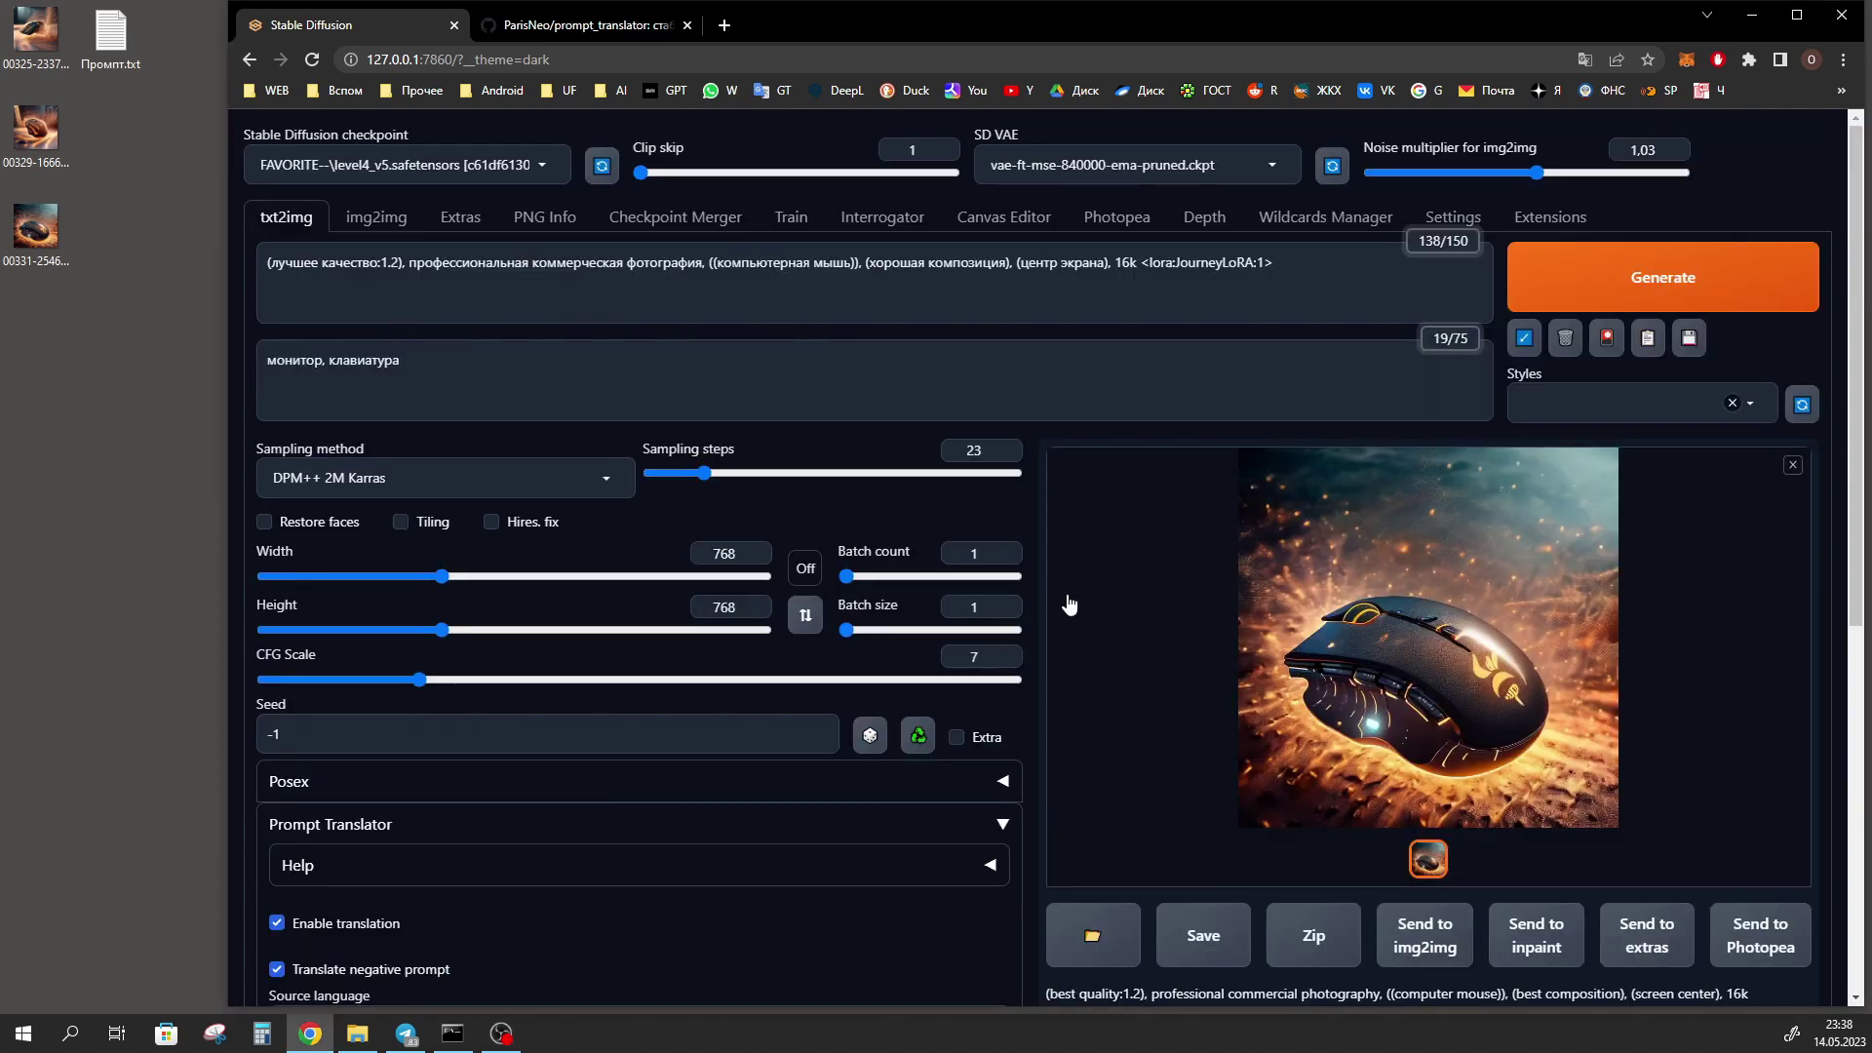
- Find the Prompt Translator extension in the available extensions list and read its description
left_click(1548, 224)
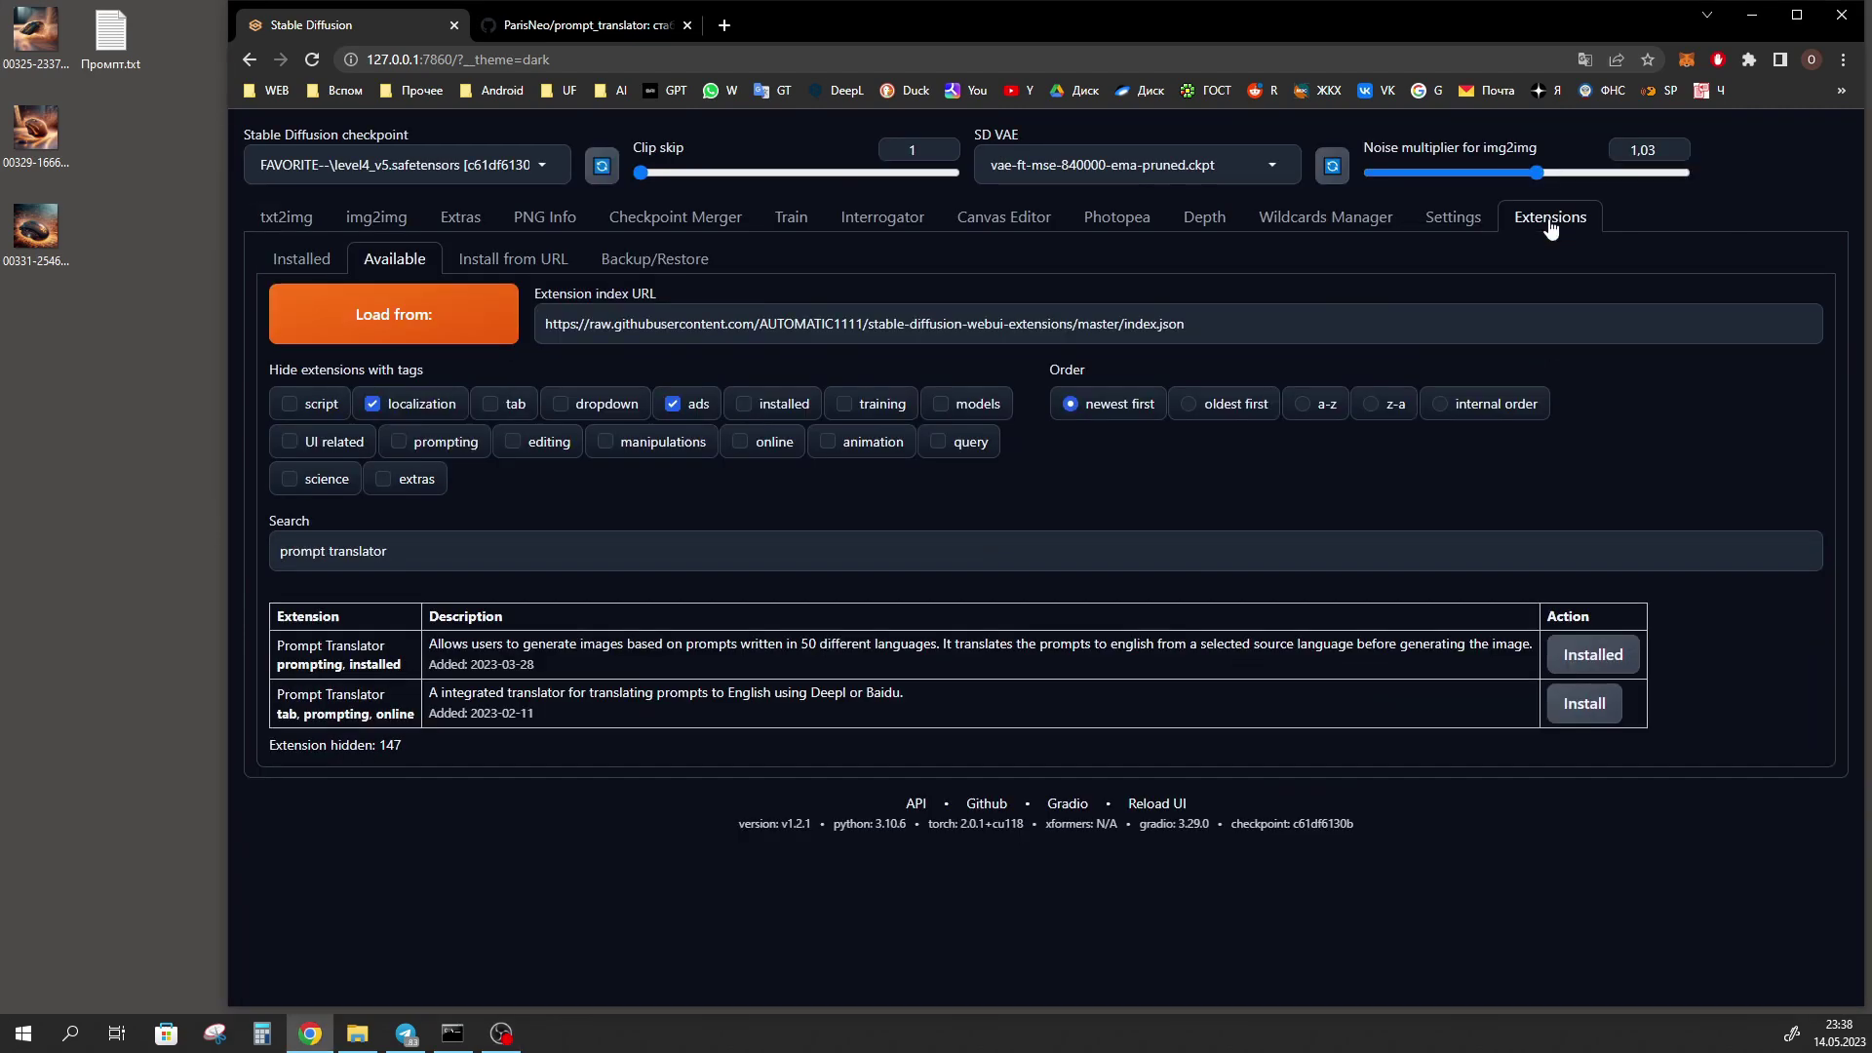
triple_click(299, 551)
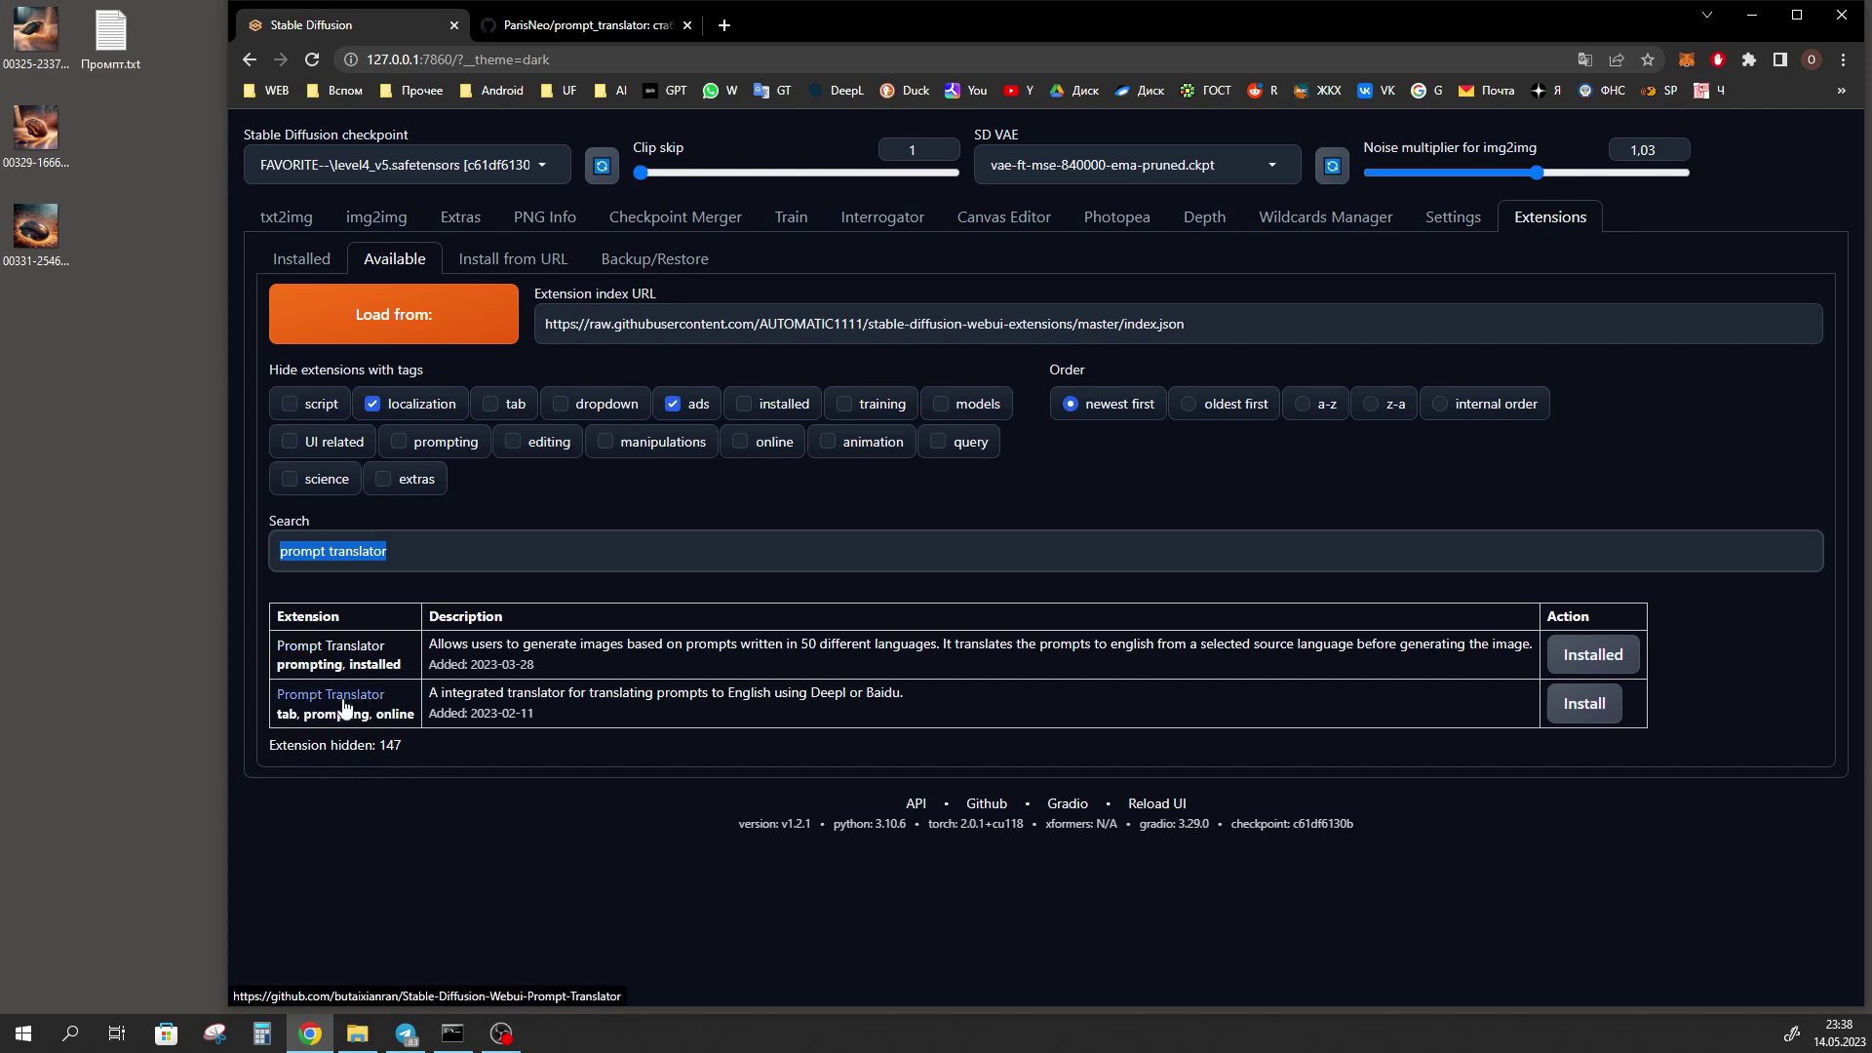
triple_click(468, 645)
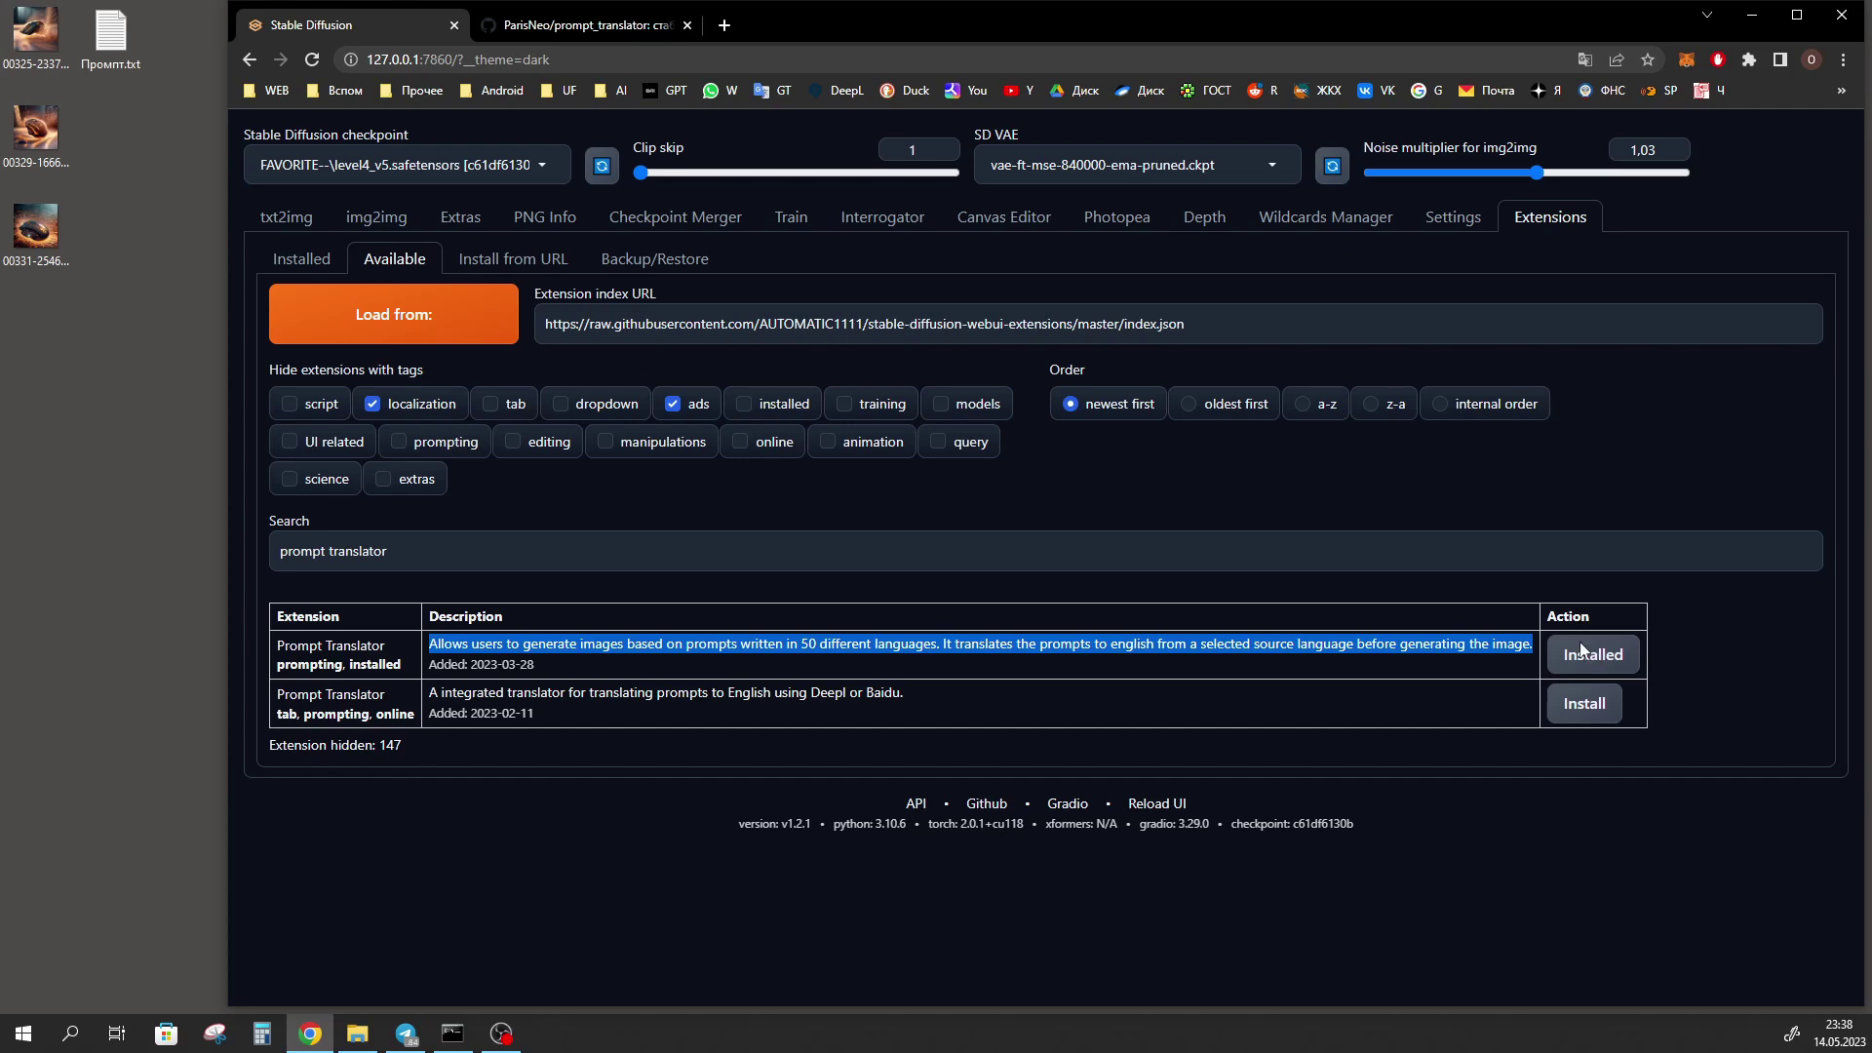
- Apply the installed extensions and restart the web UI
left_click(294, 263)
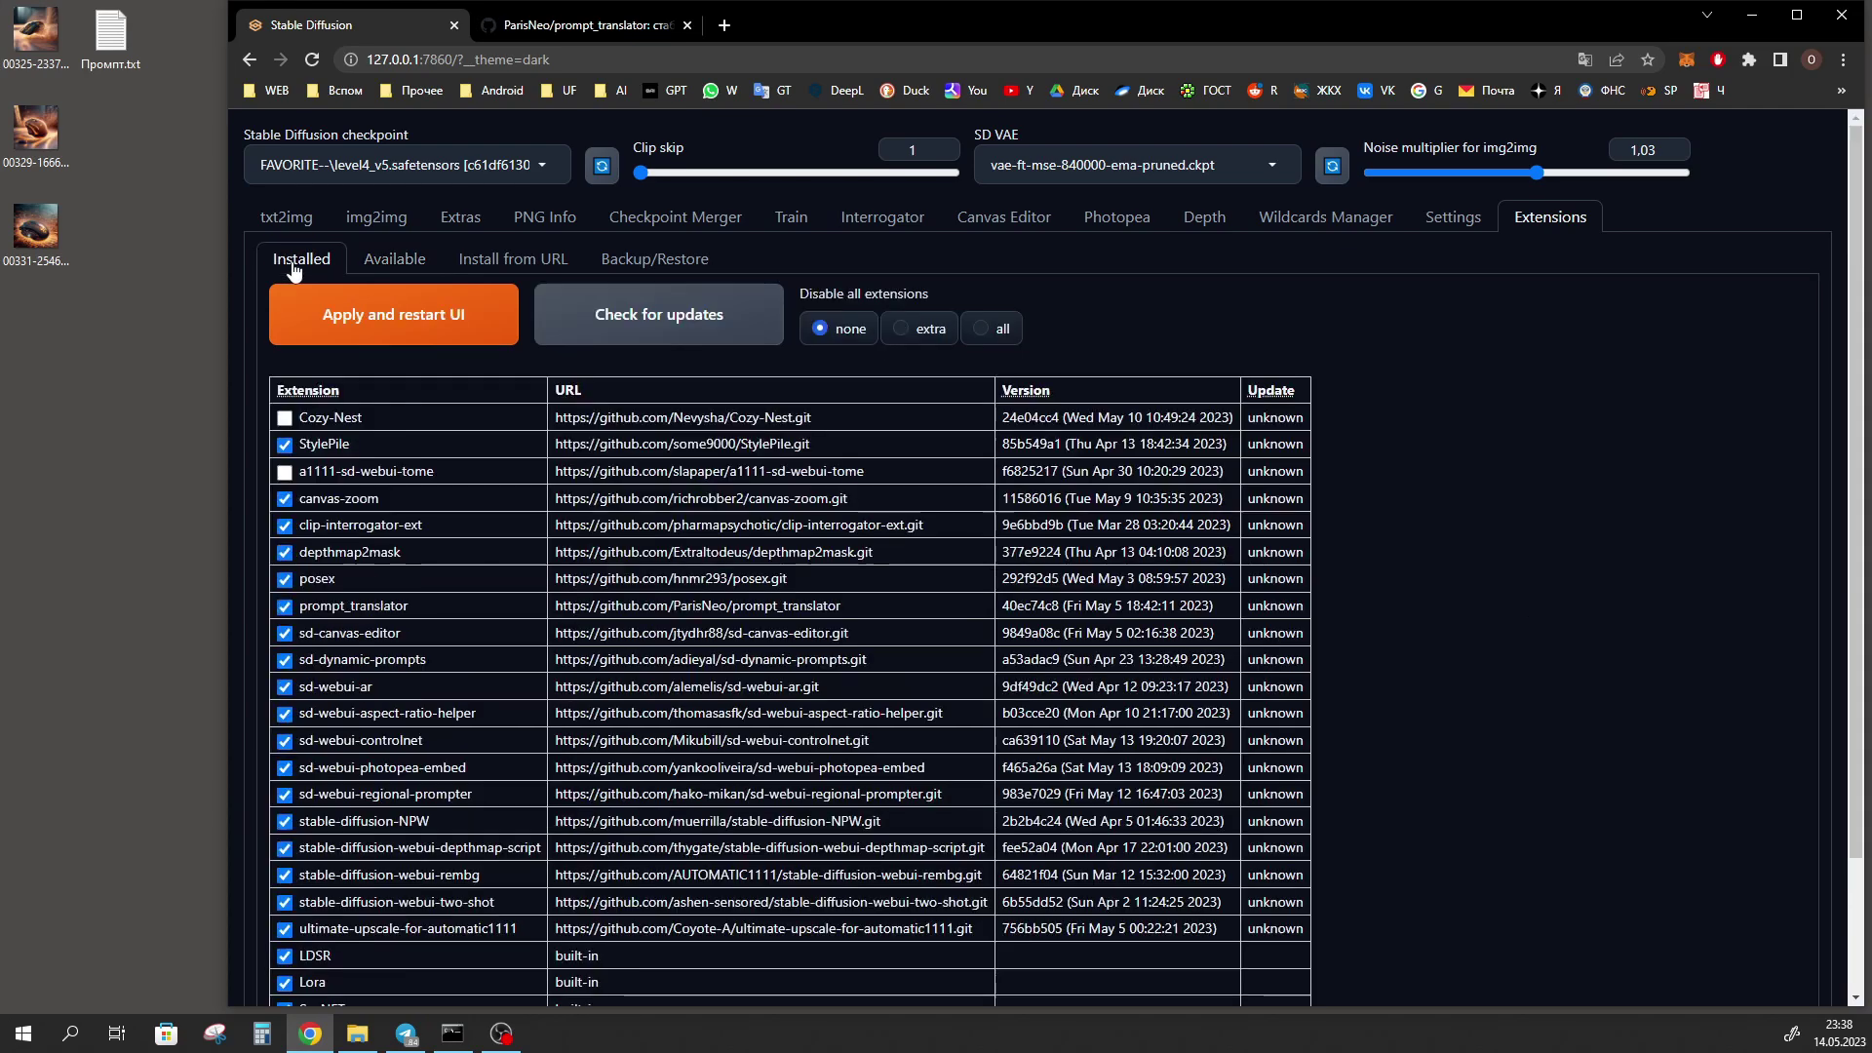
left_click(352, 316)
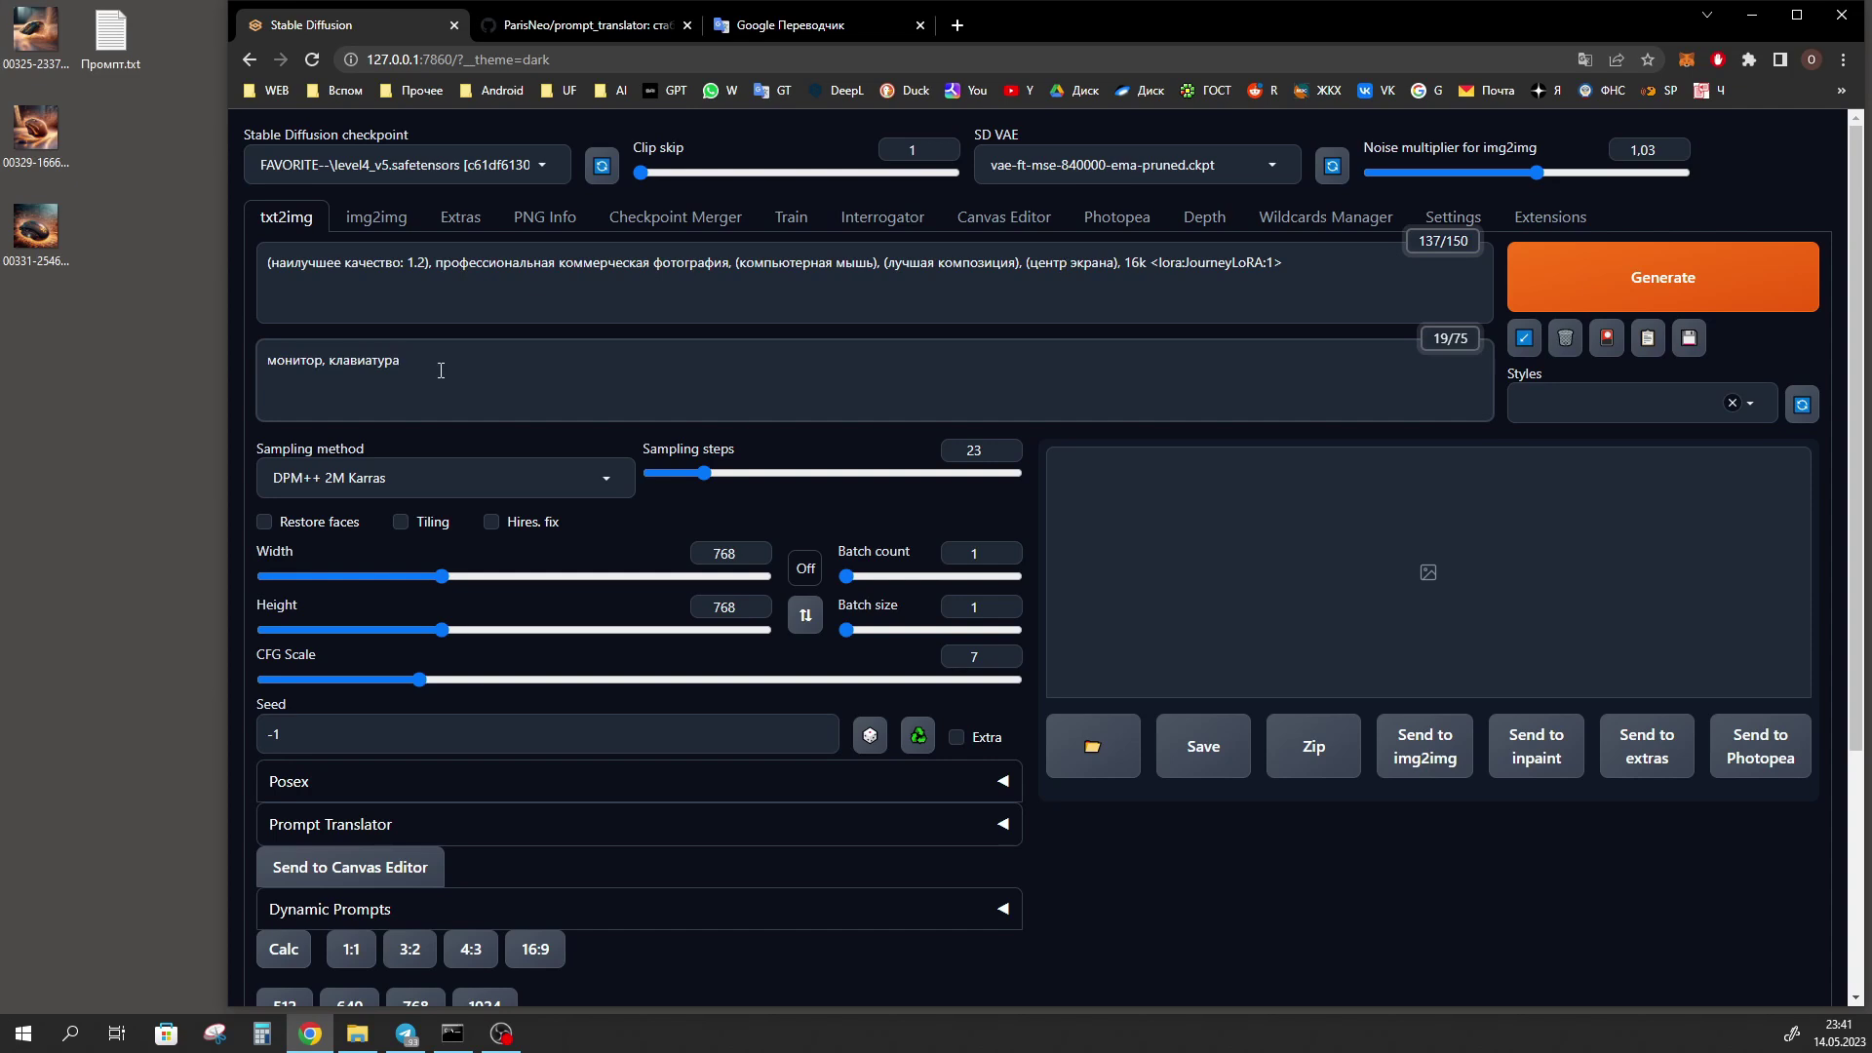
- Expand the Prompt Translator section of txt2img and read its help text
scroll(440, 370, "down", 3)
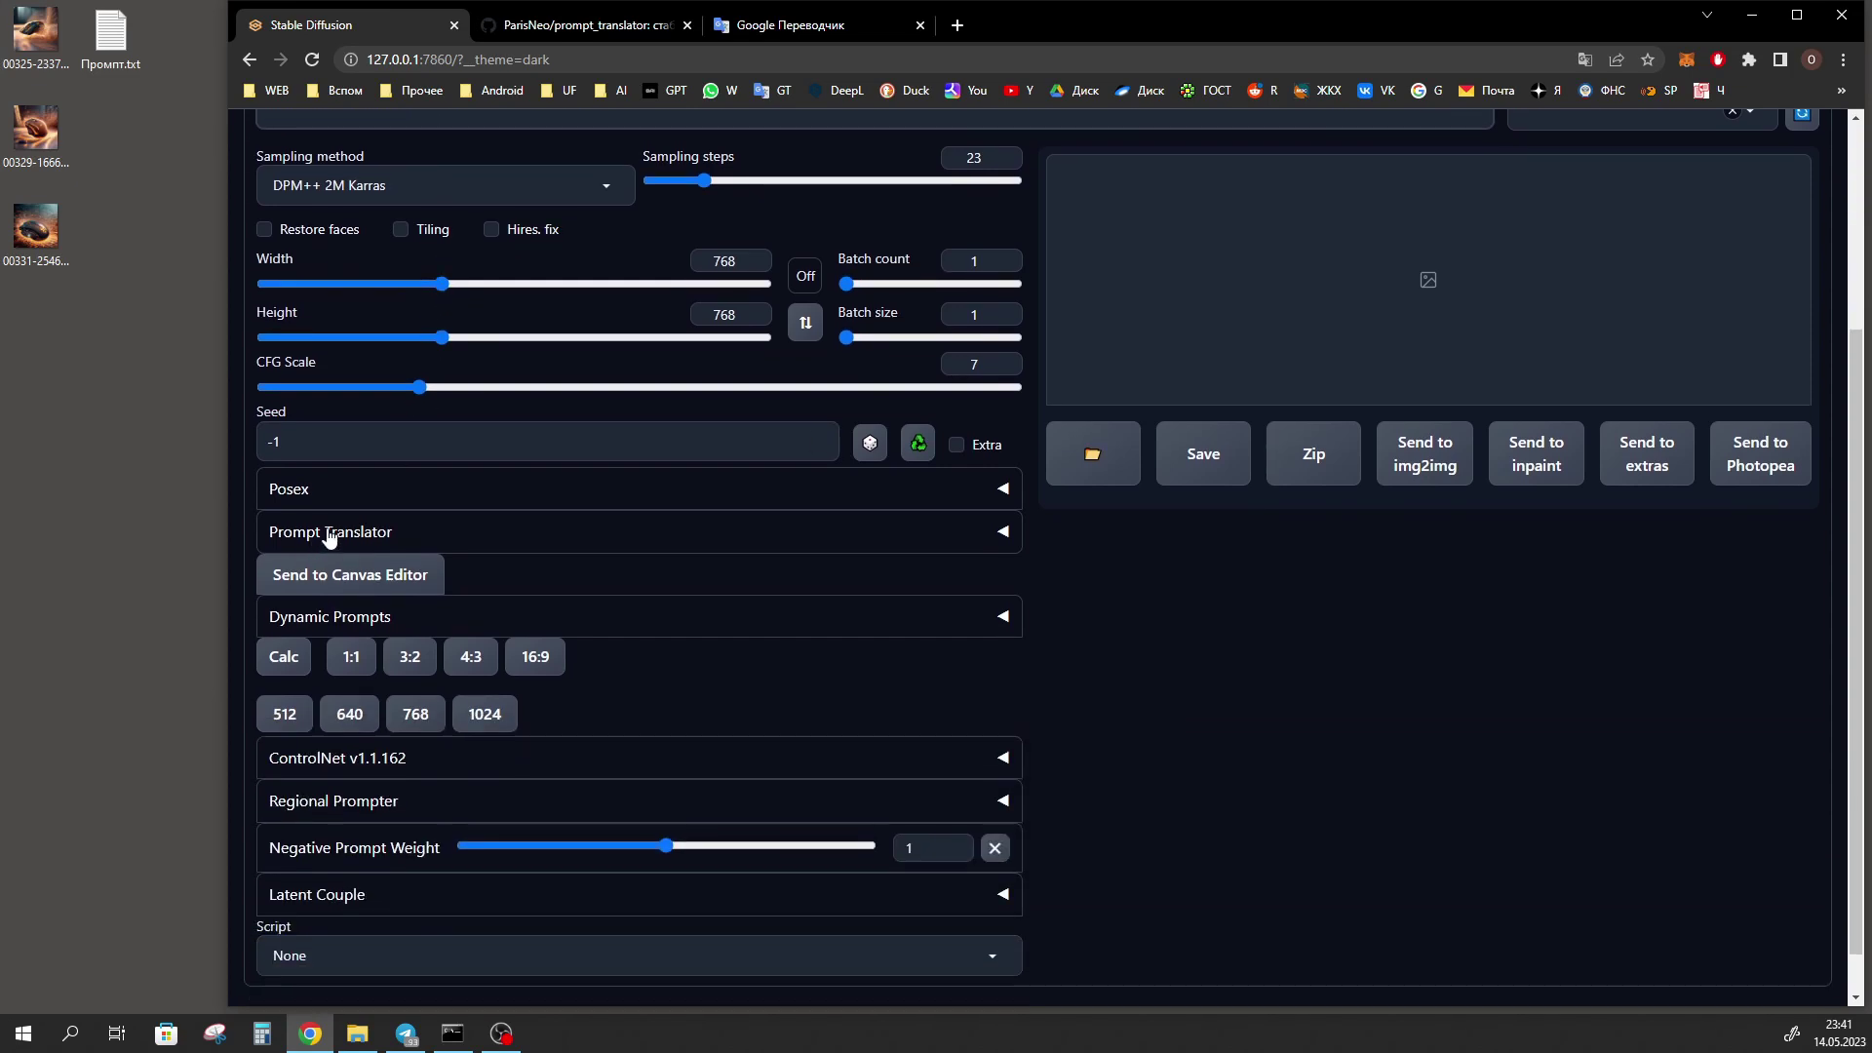
left_click(358, 537)
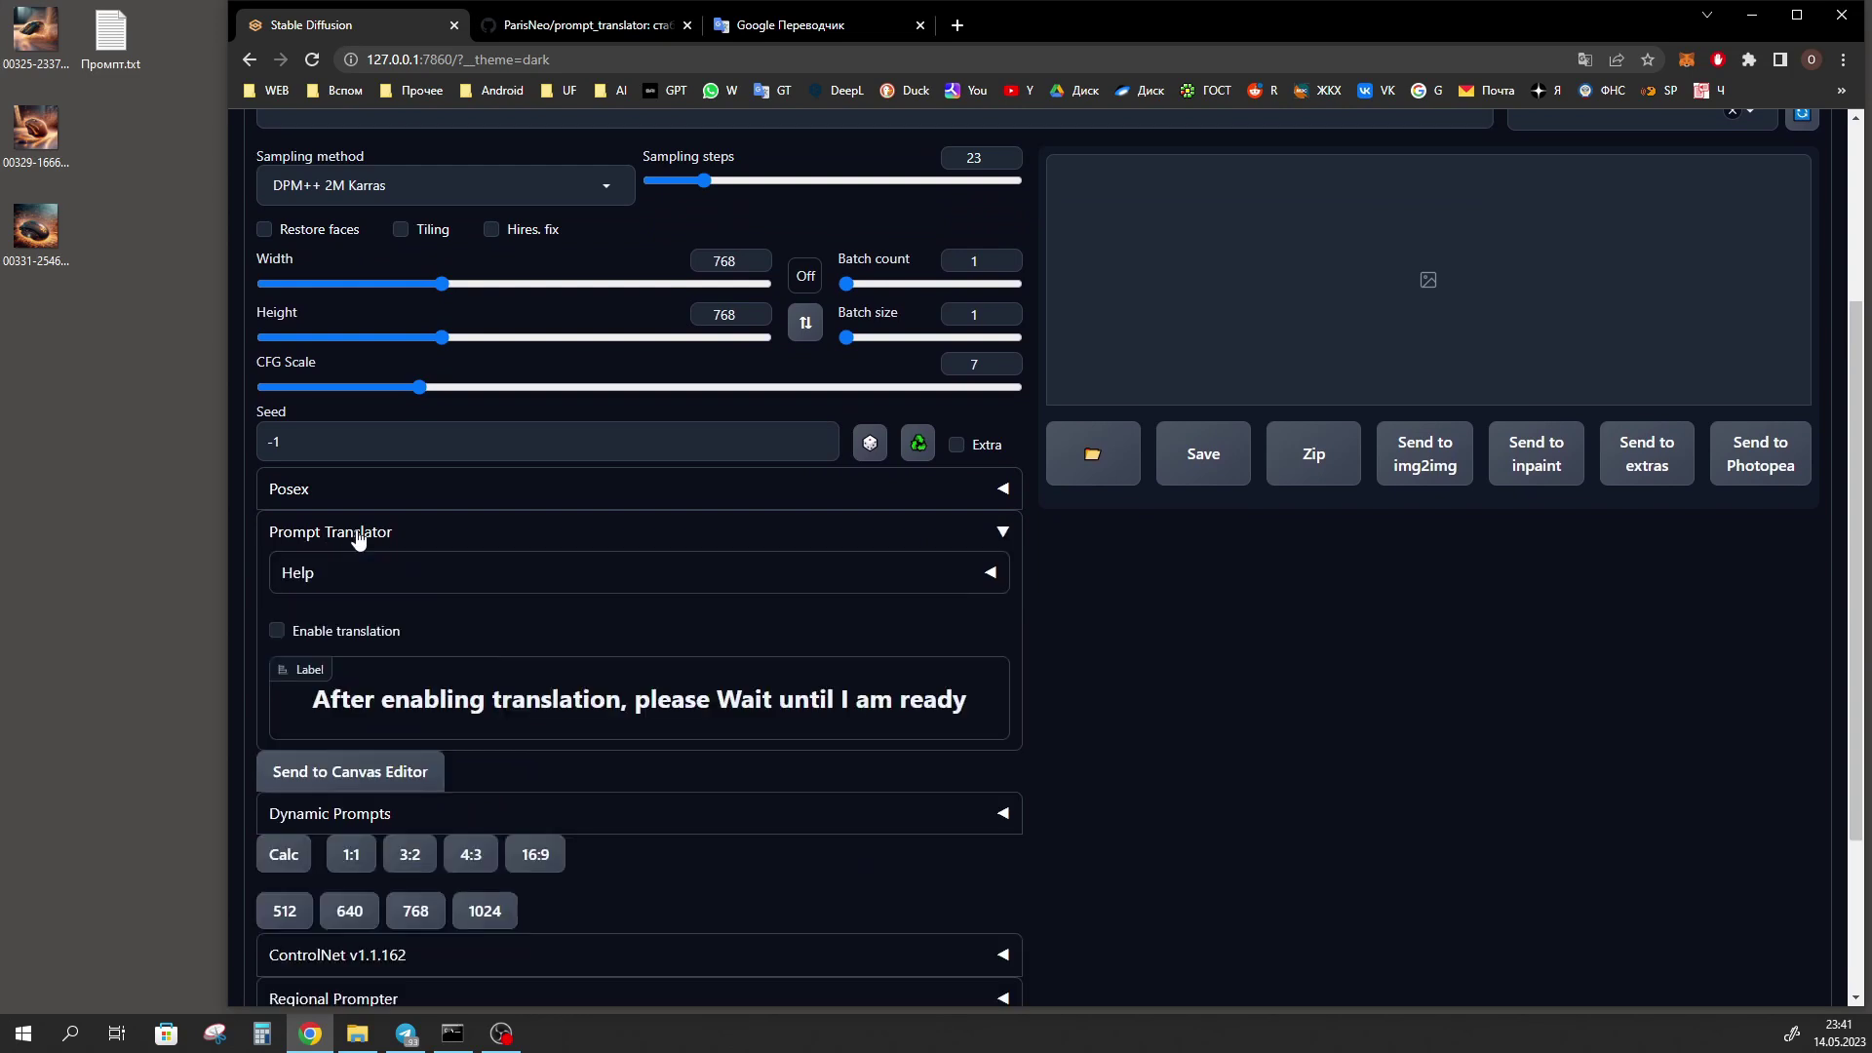
left_click(432, 578)
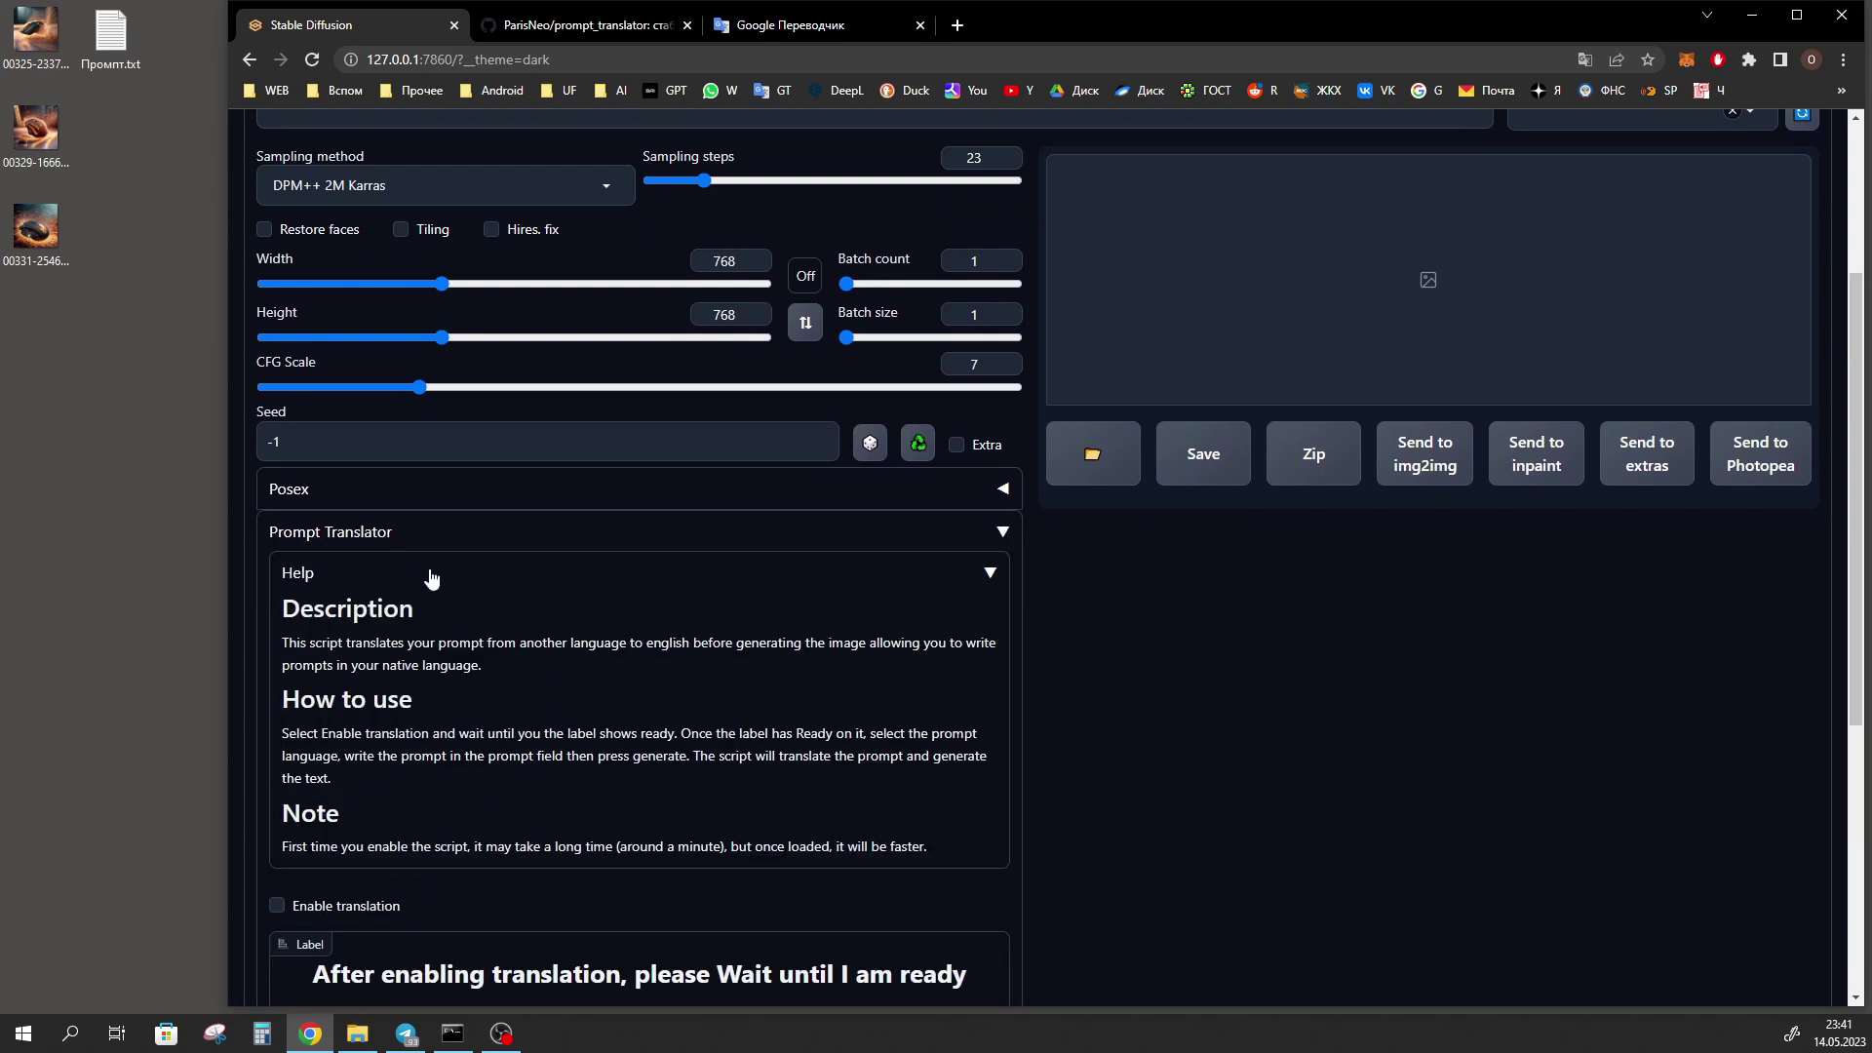
left_click(432, 578)
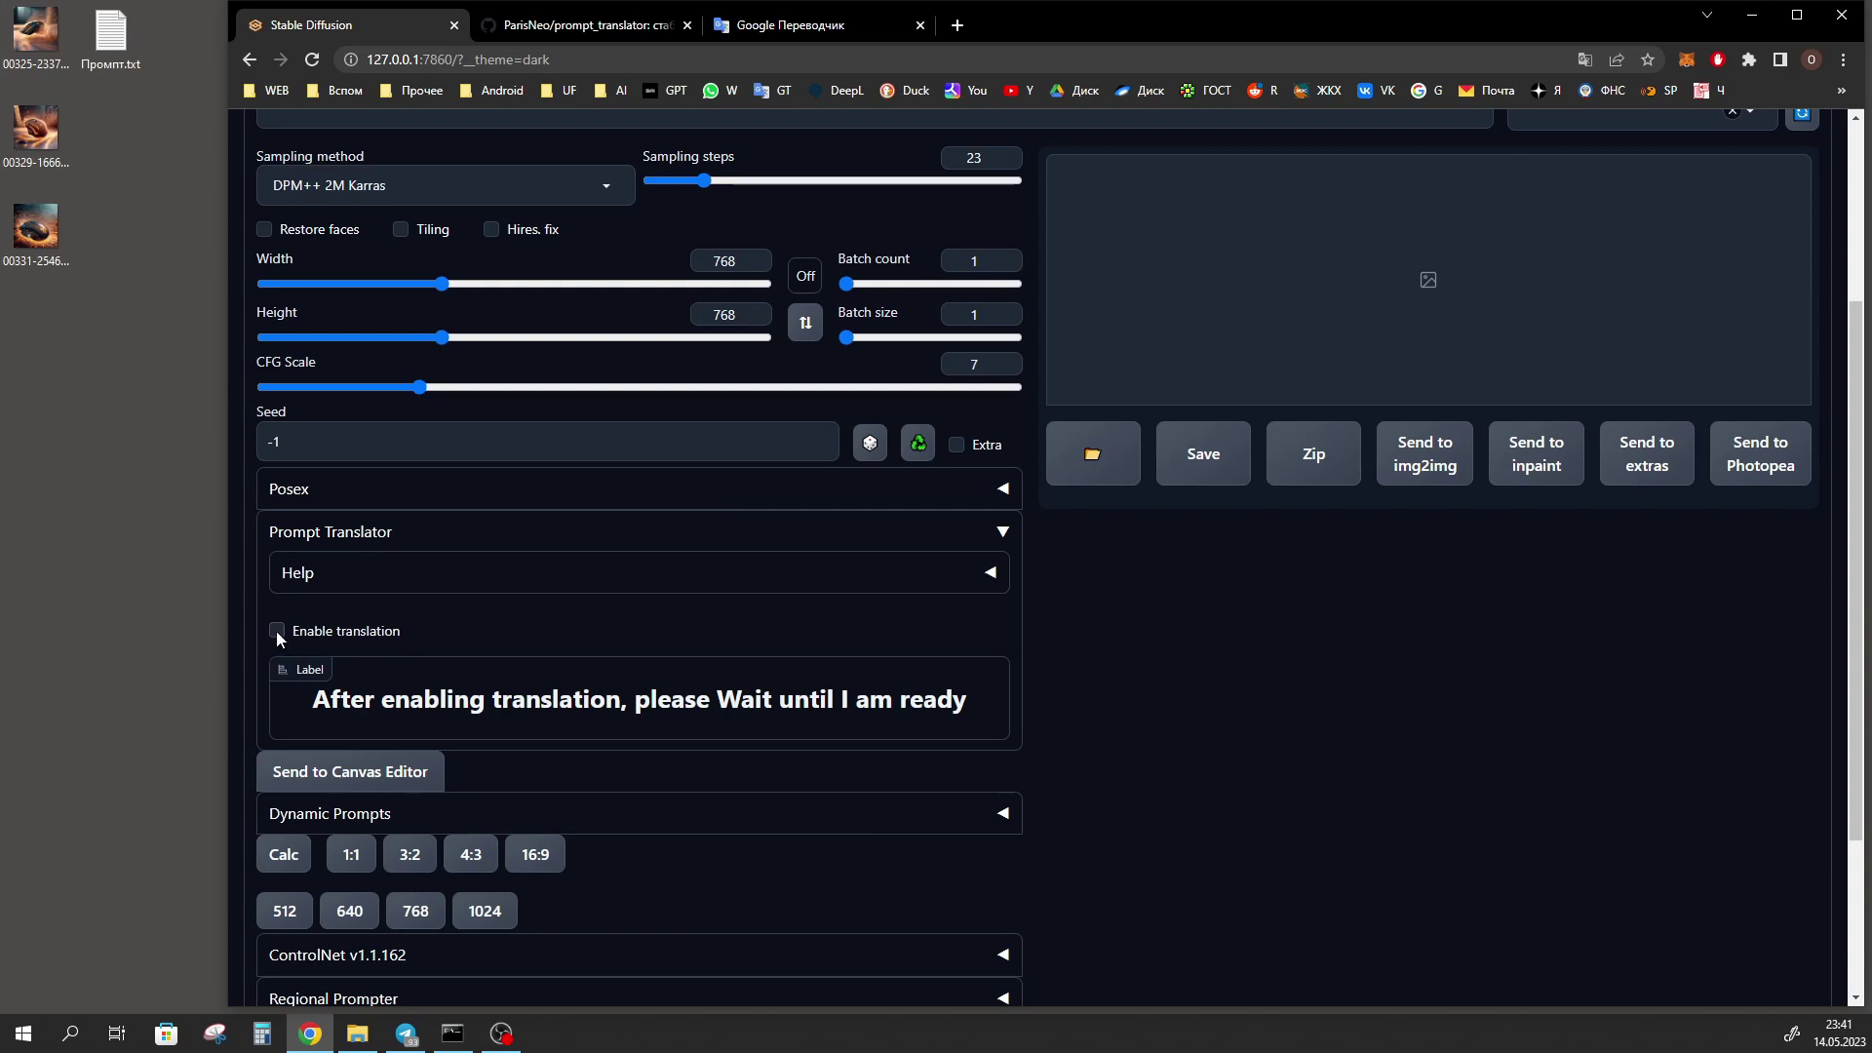
- Enable translation in Prompt Translator, including translation of the negative prompt, and check the Russian negative prompt
left_click(277, 634)
scroll(585, 673, "down", 1)
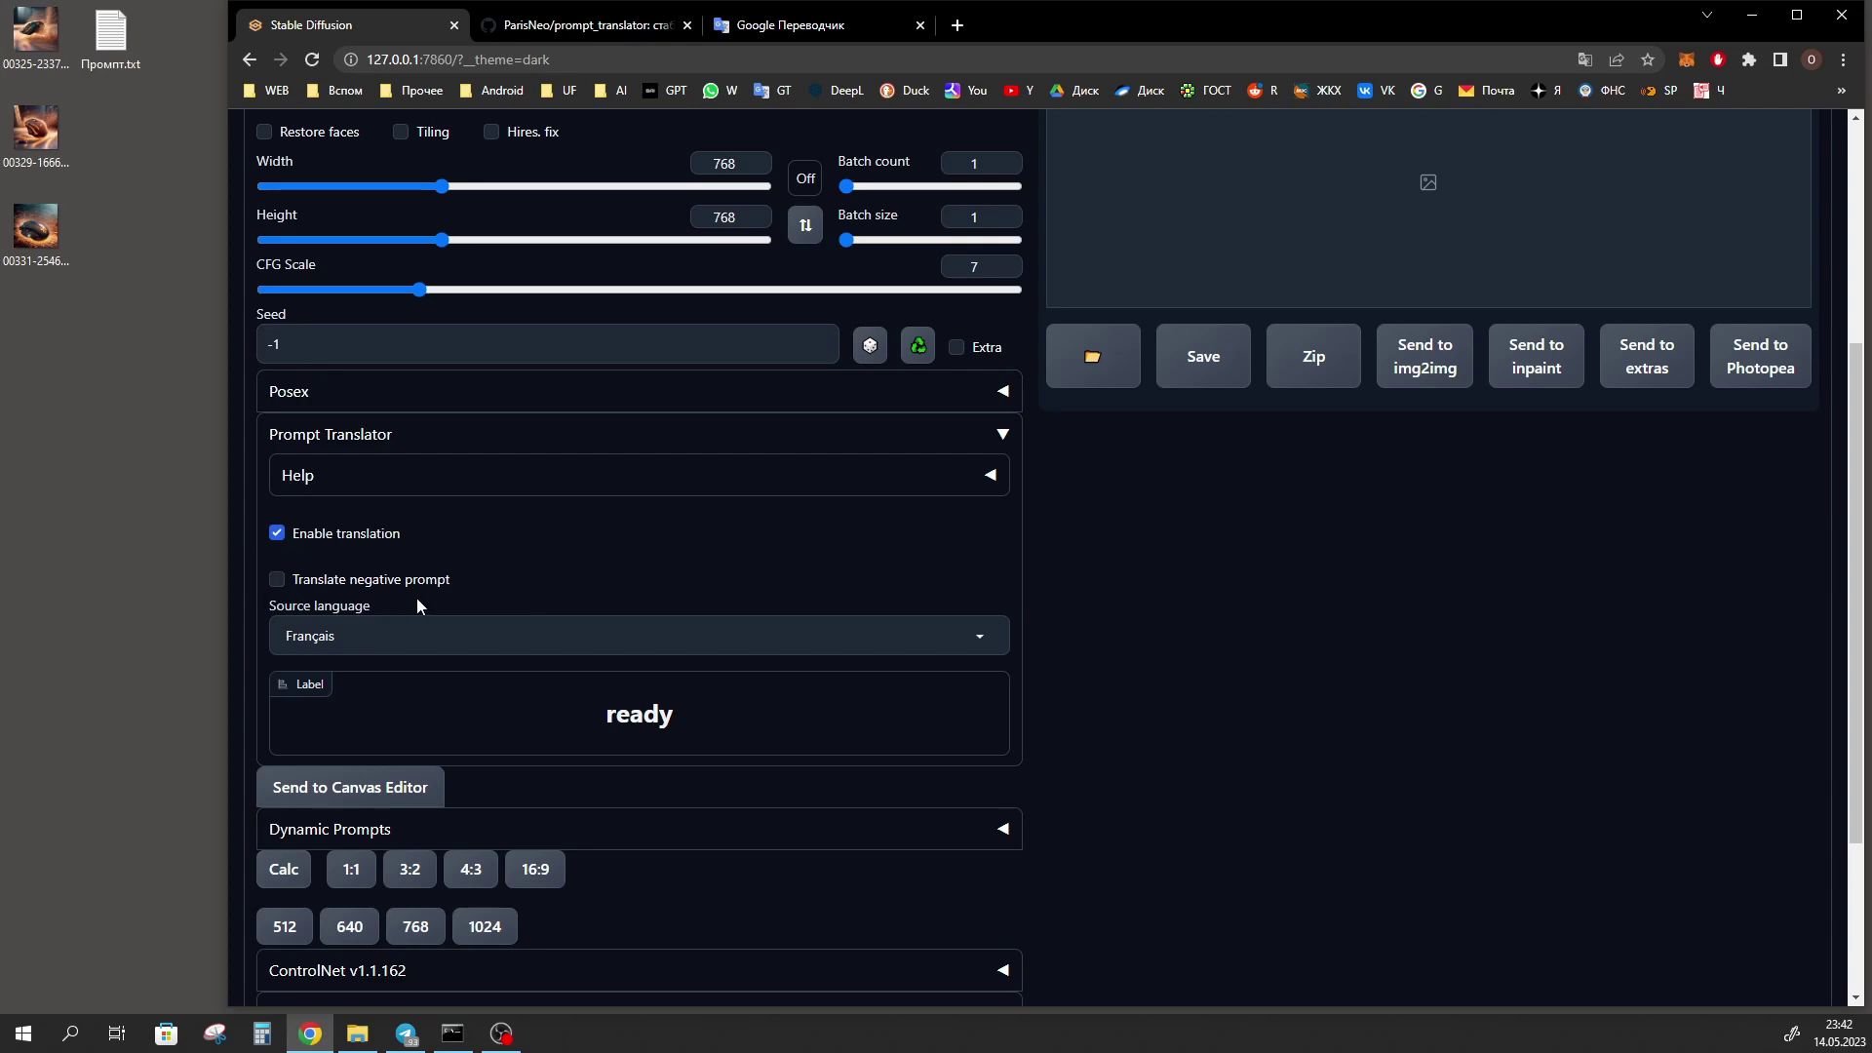
left_click(277, 581)
scroll(367, 593, "up", 4)
left_click(423, 368)
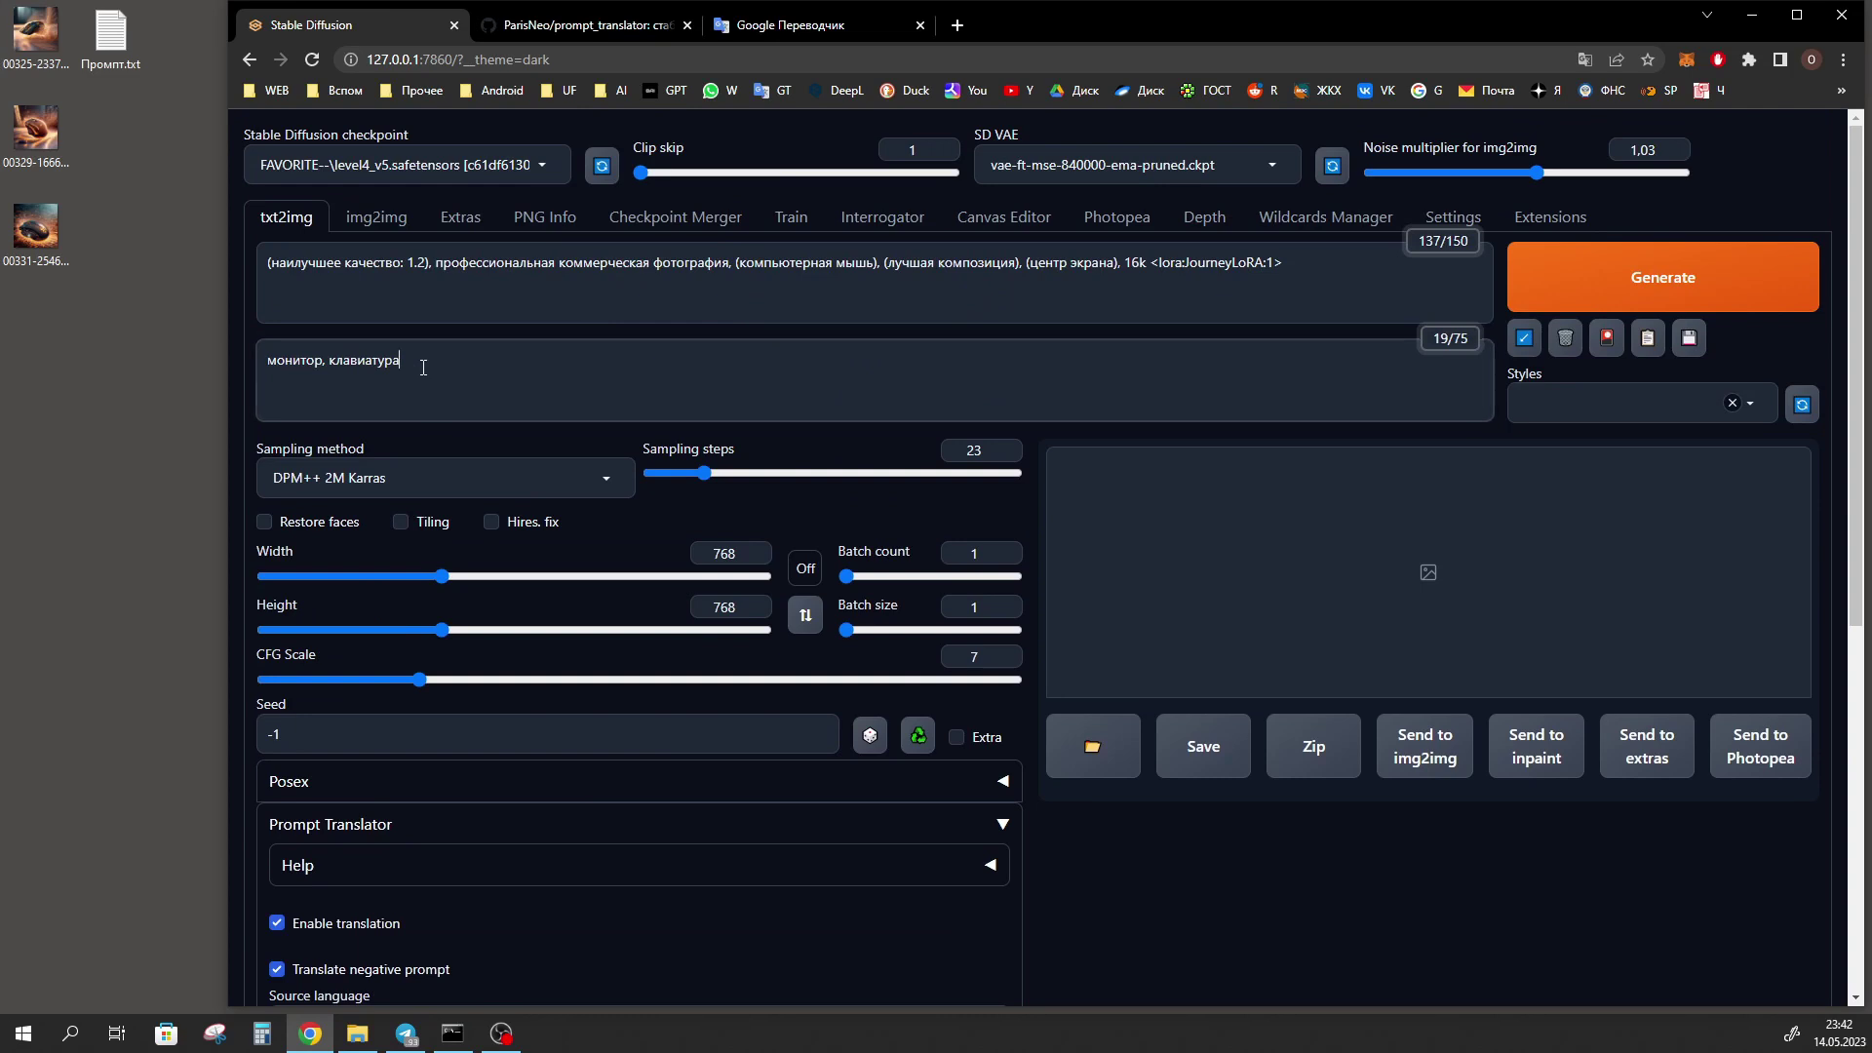
left_click_drag(423, 367, 242, 372)
- Set the Prompt Translator source language to Русский
scroll(381, 641, "down", 4)
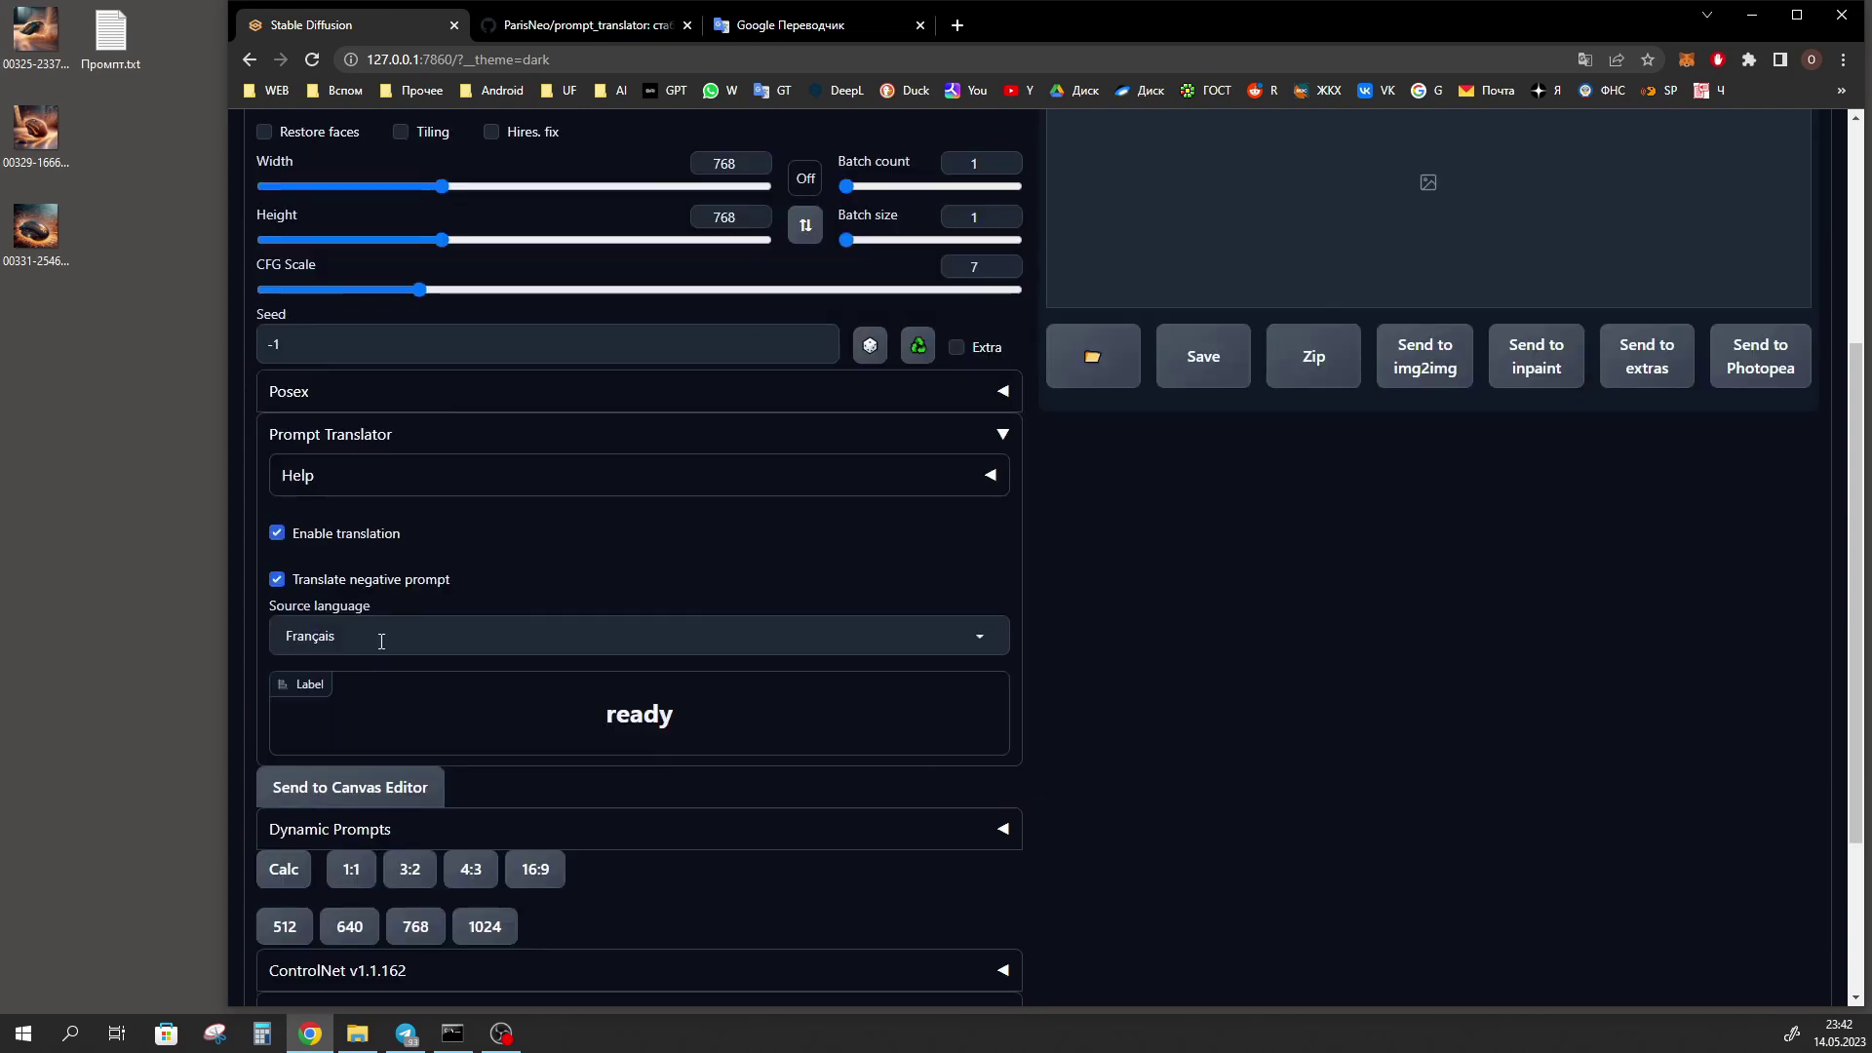
left_click(382, 640)
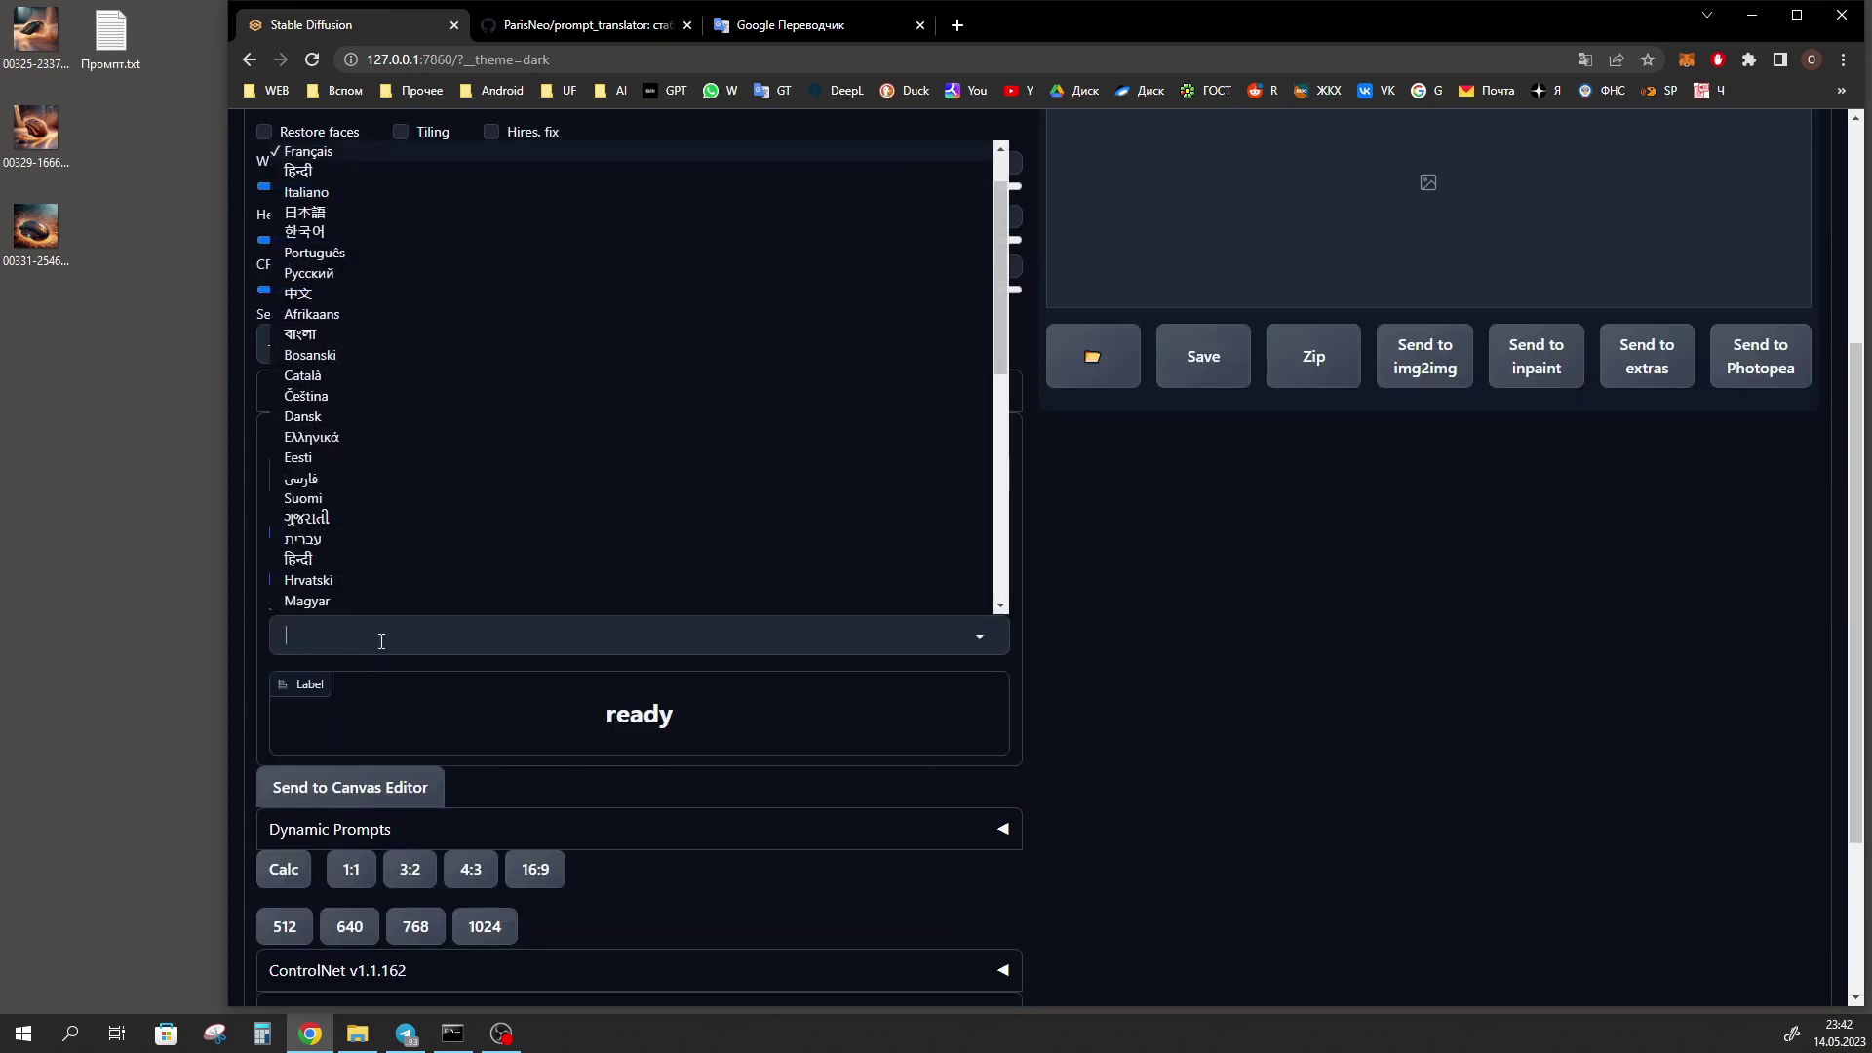
scroll(376, 437, "down", 4)
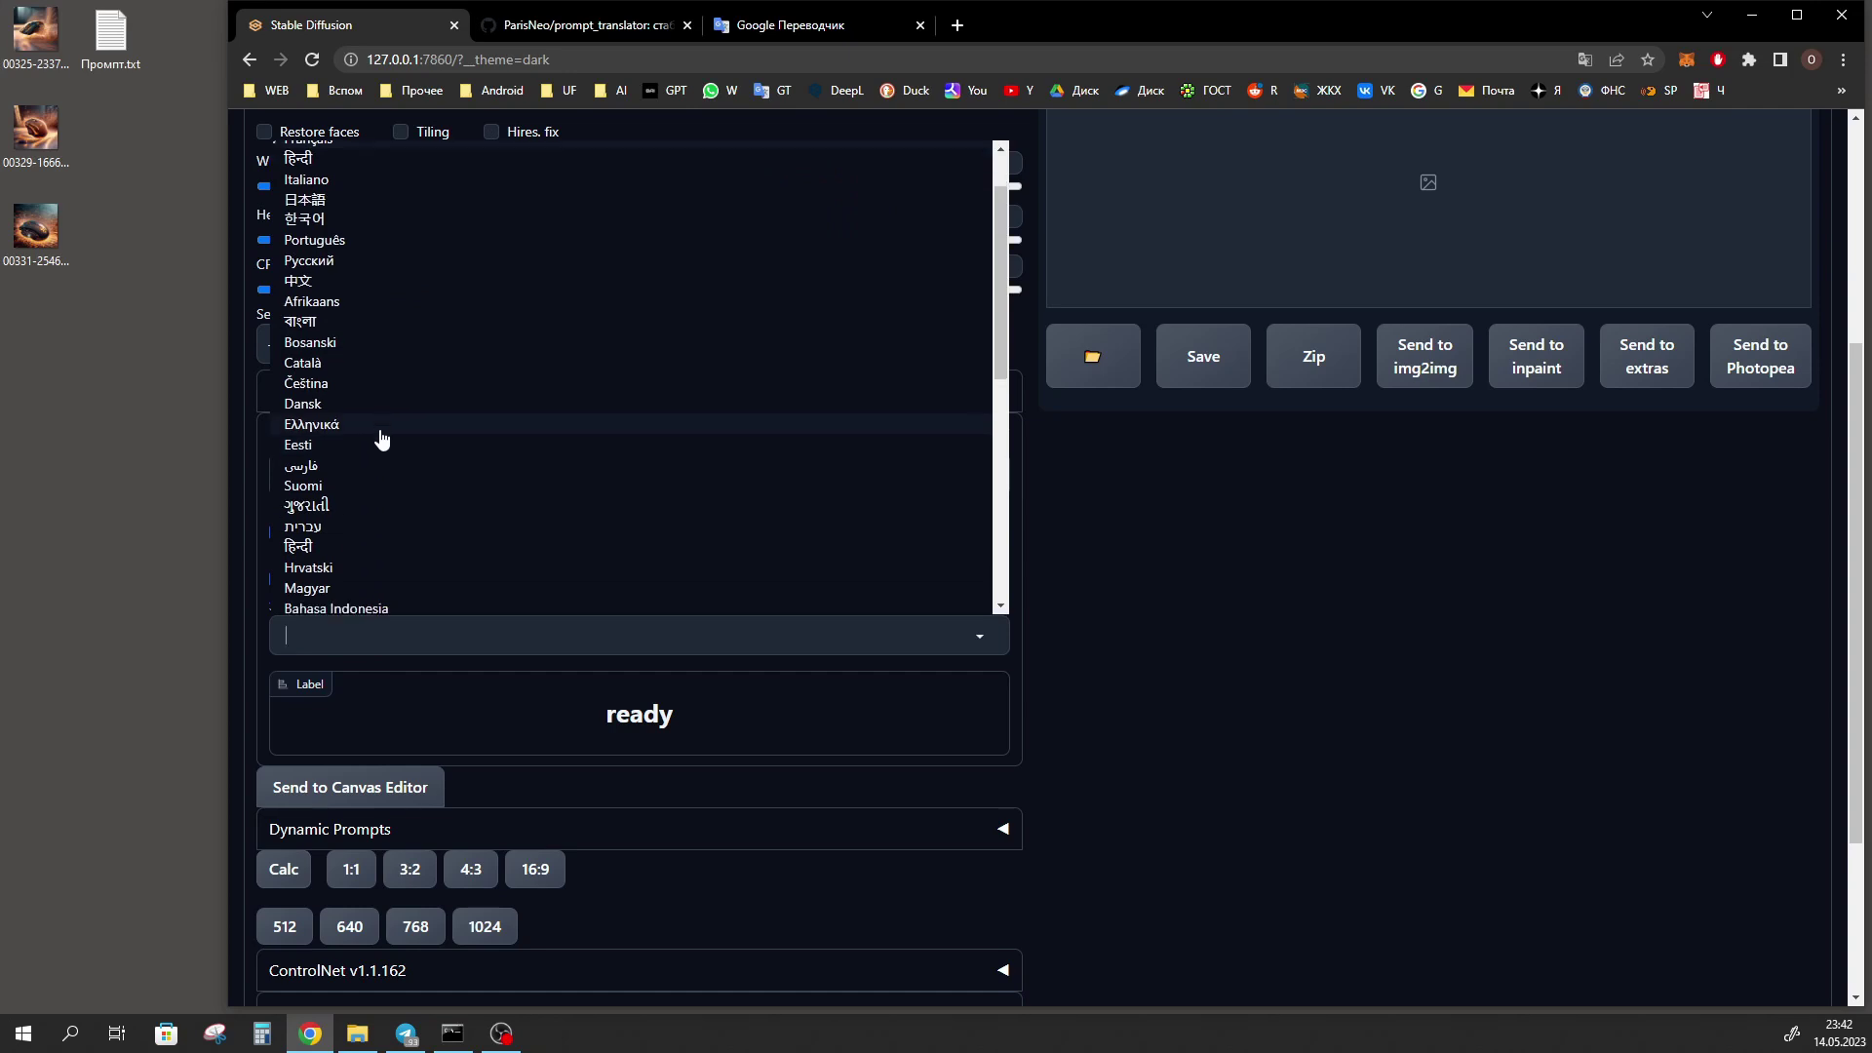
scroll(419, 240, "up", 5)
scroll(419, 239, "down", 5)
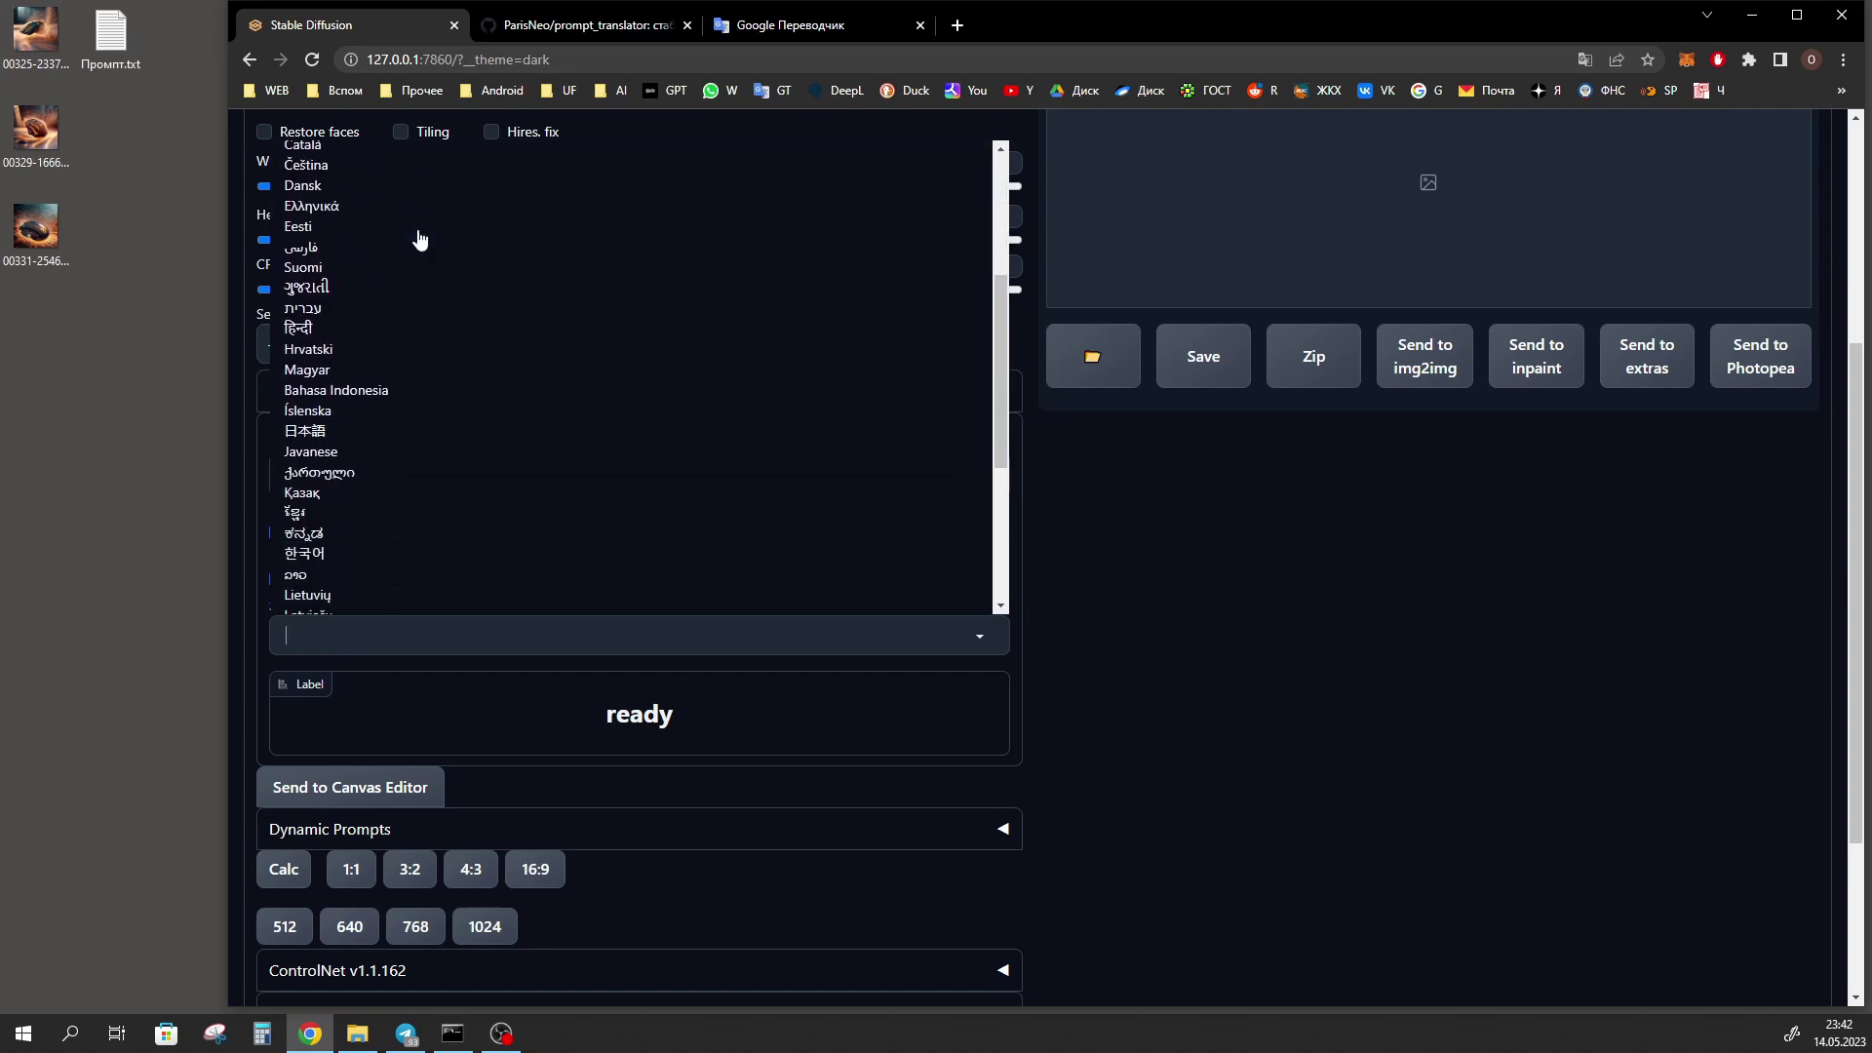
scroll(420, 240, "down", 5)
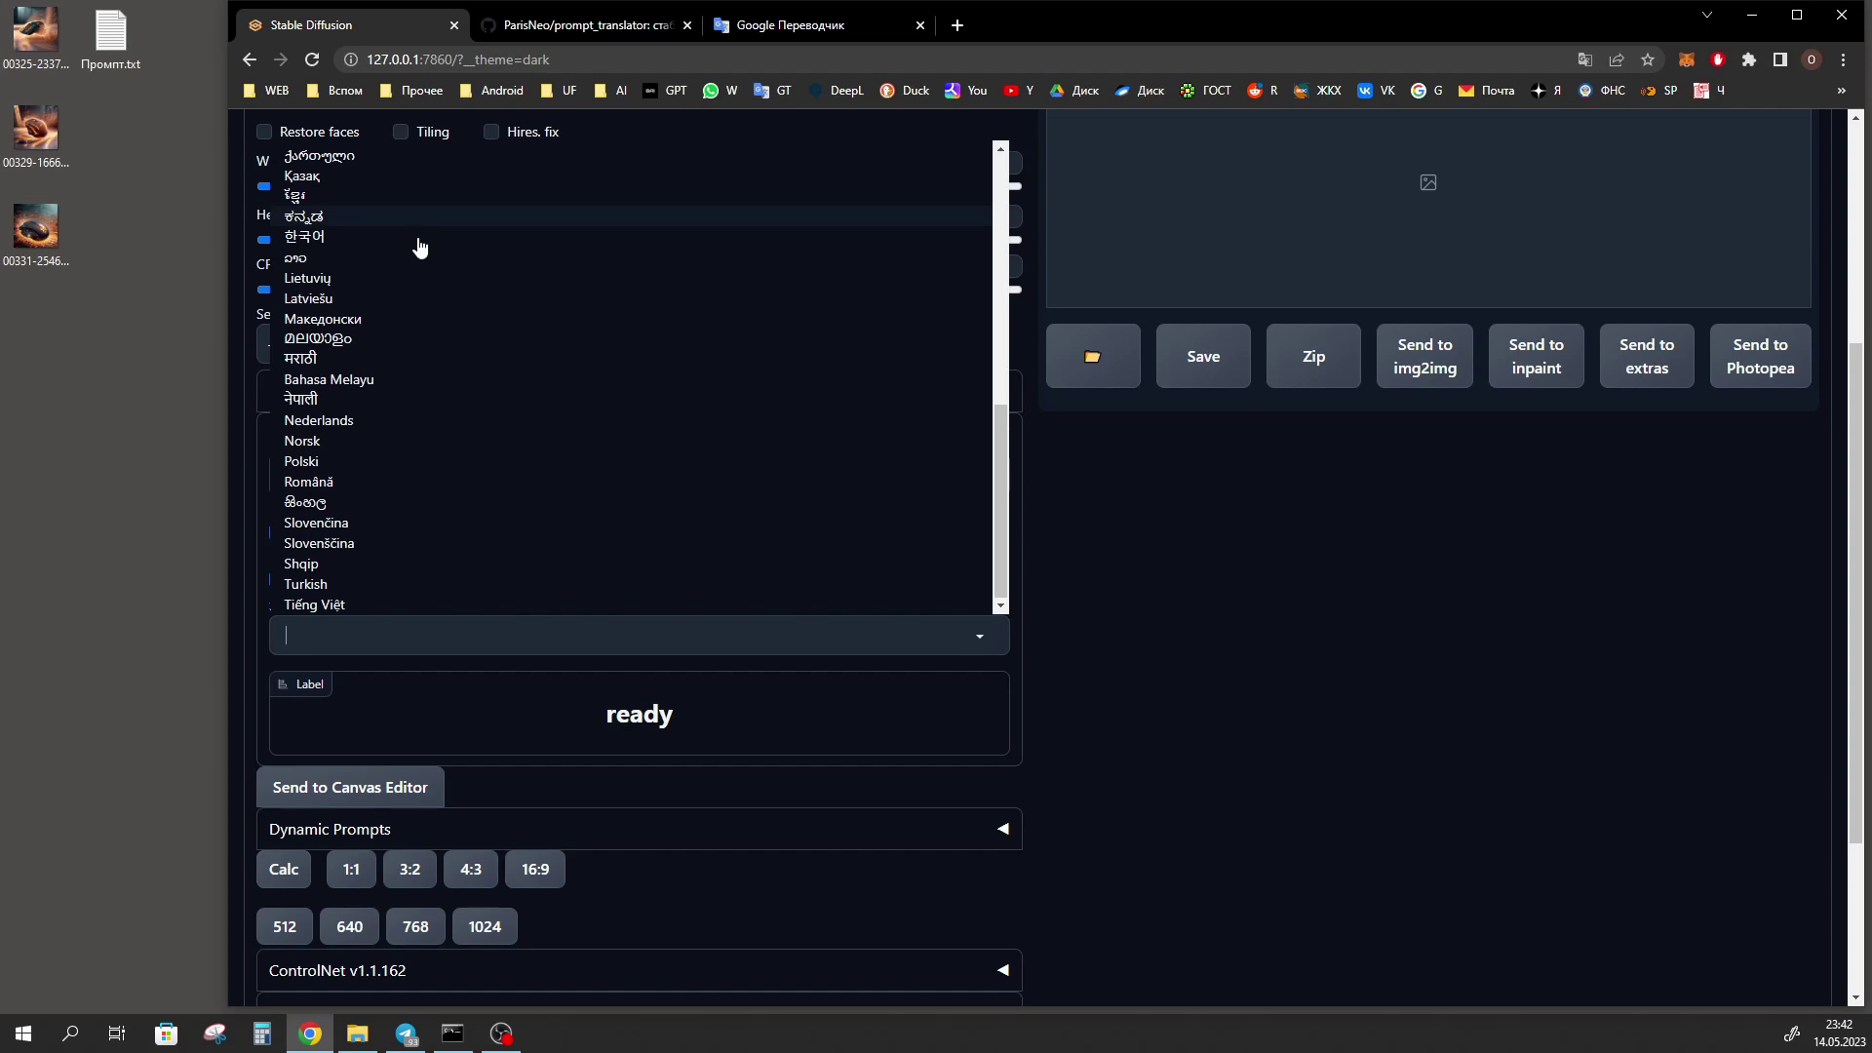
scroll(429, 401, "up", 10)
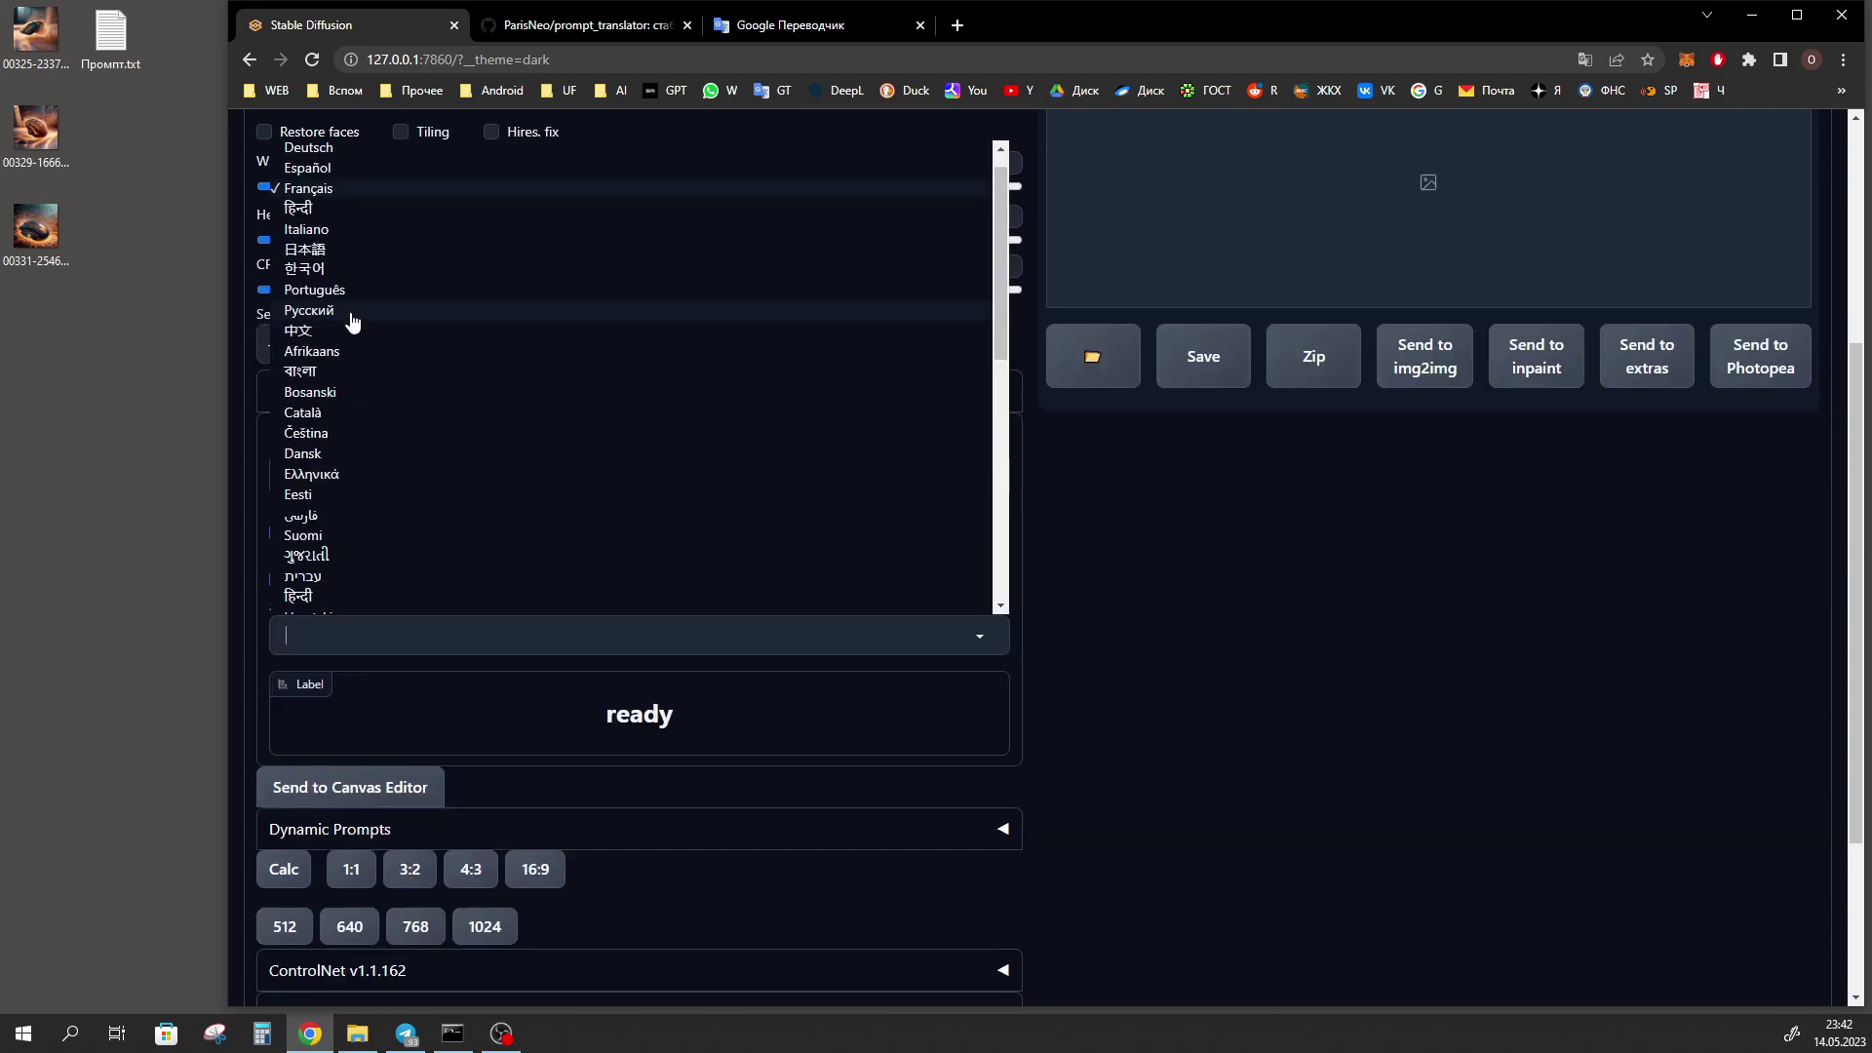
left_click(310, 312)
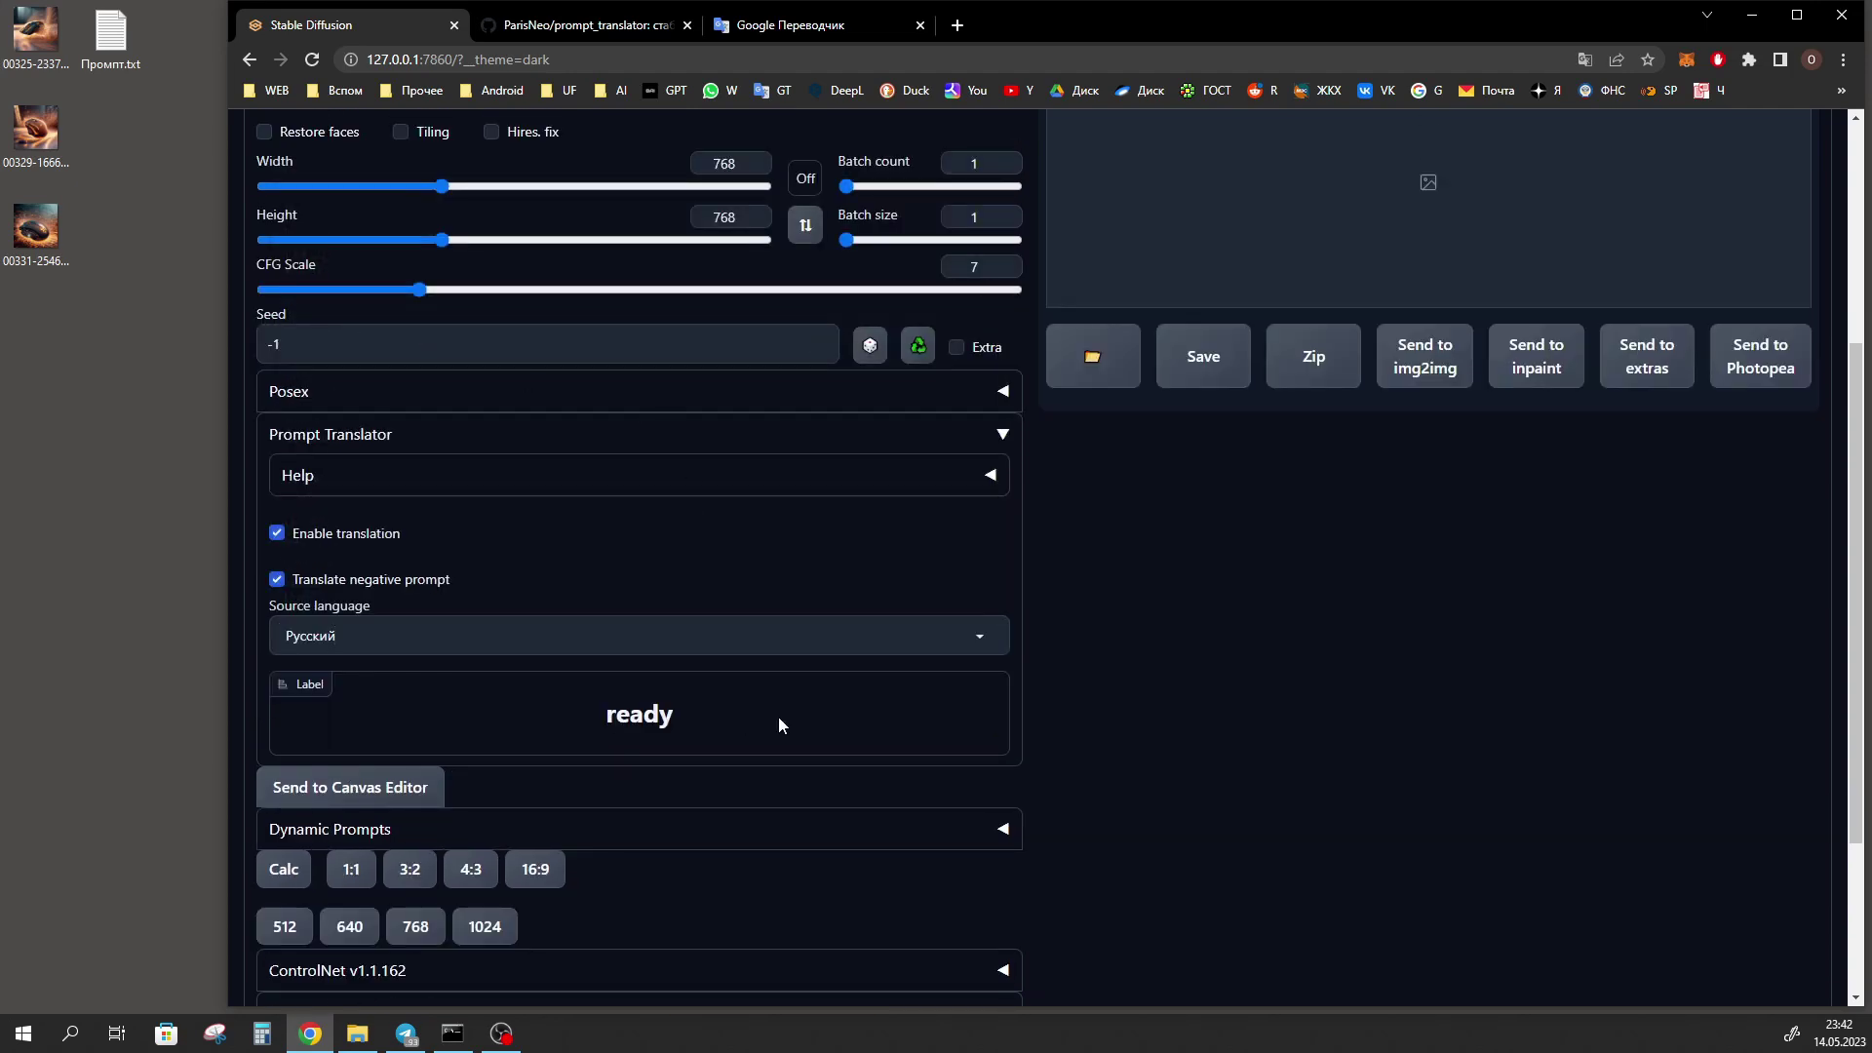
- Generate an image from the Russian prompt and negative prompt
scroll(1093, 715, "up", 1)
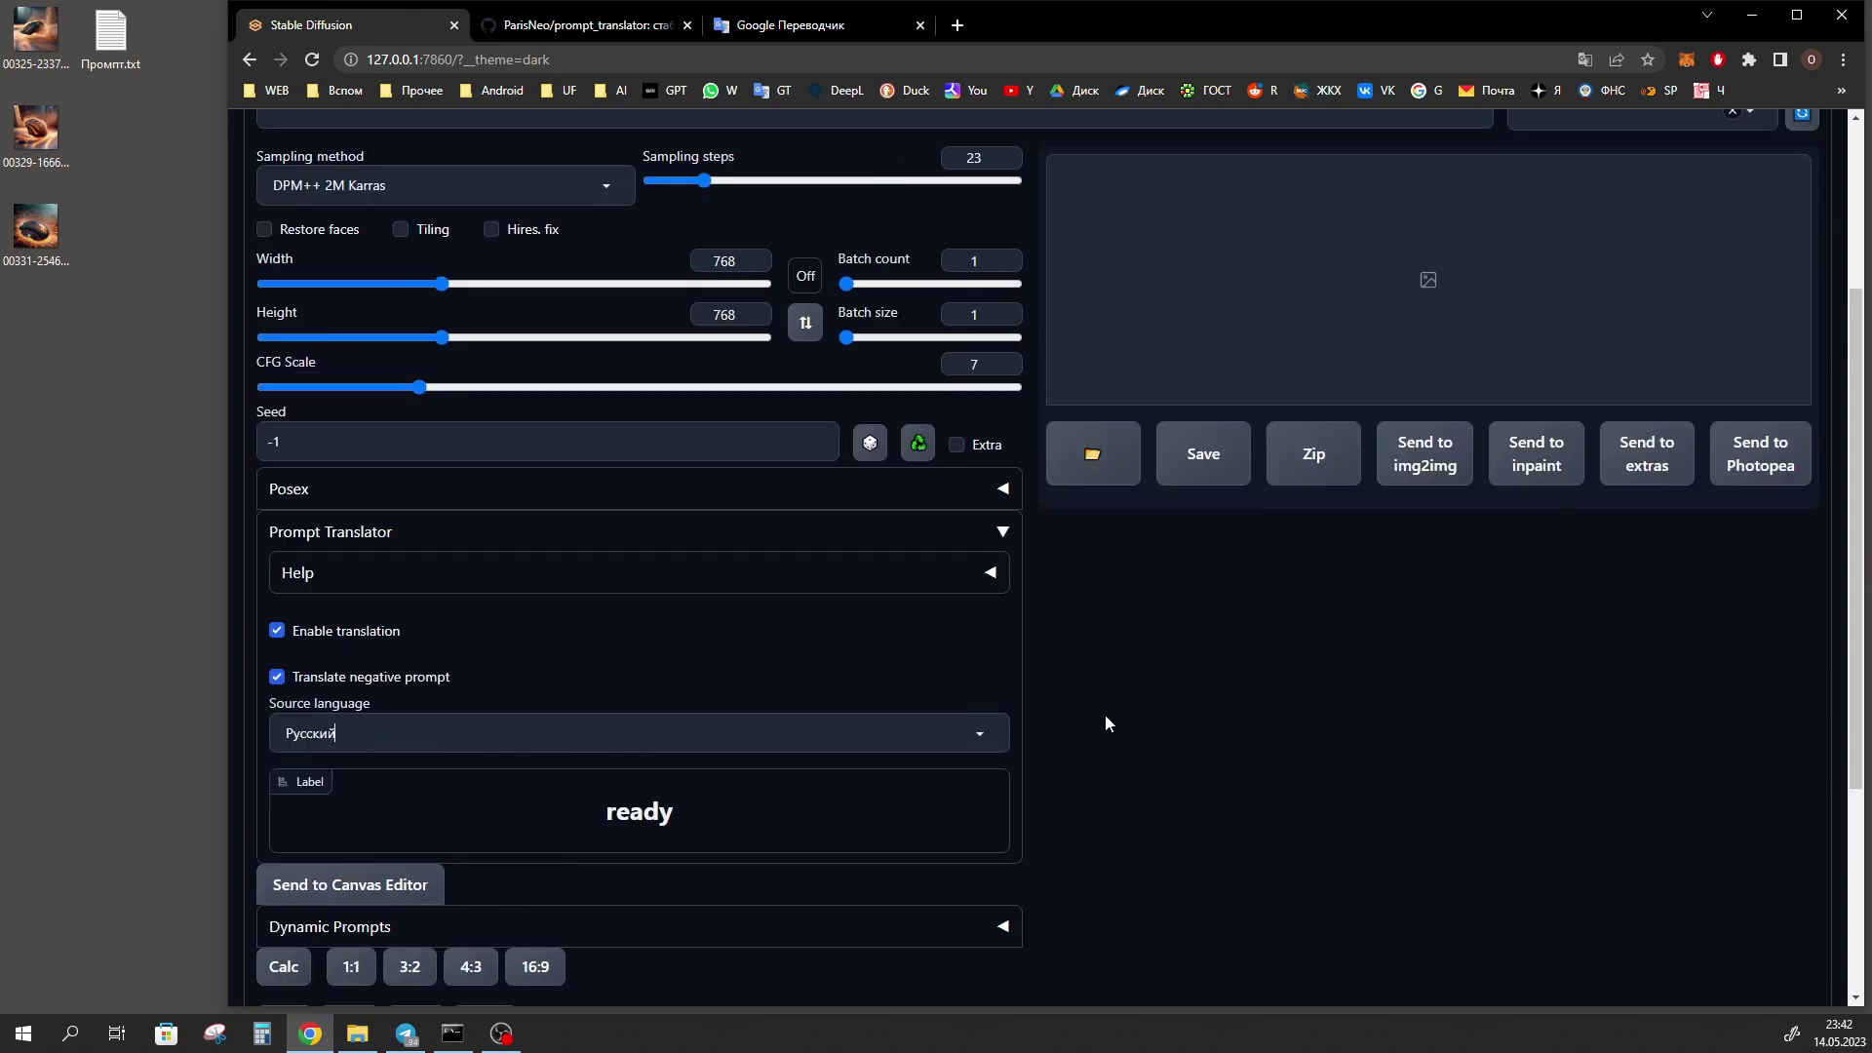
scroll(1105, 722, "up", 3)
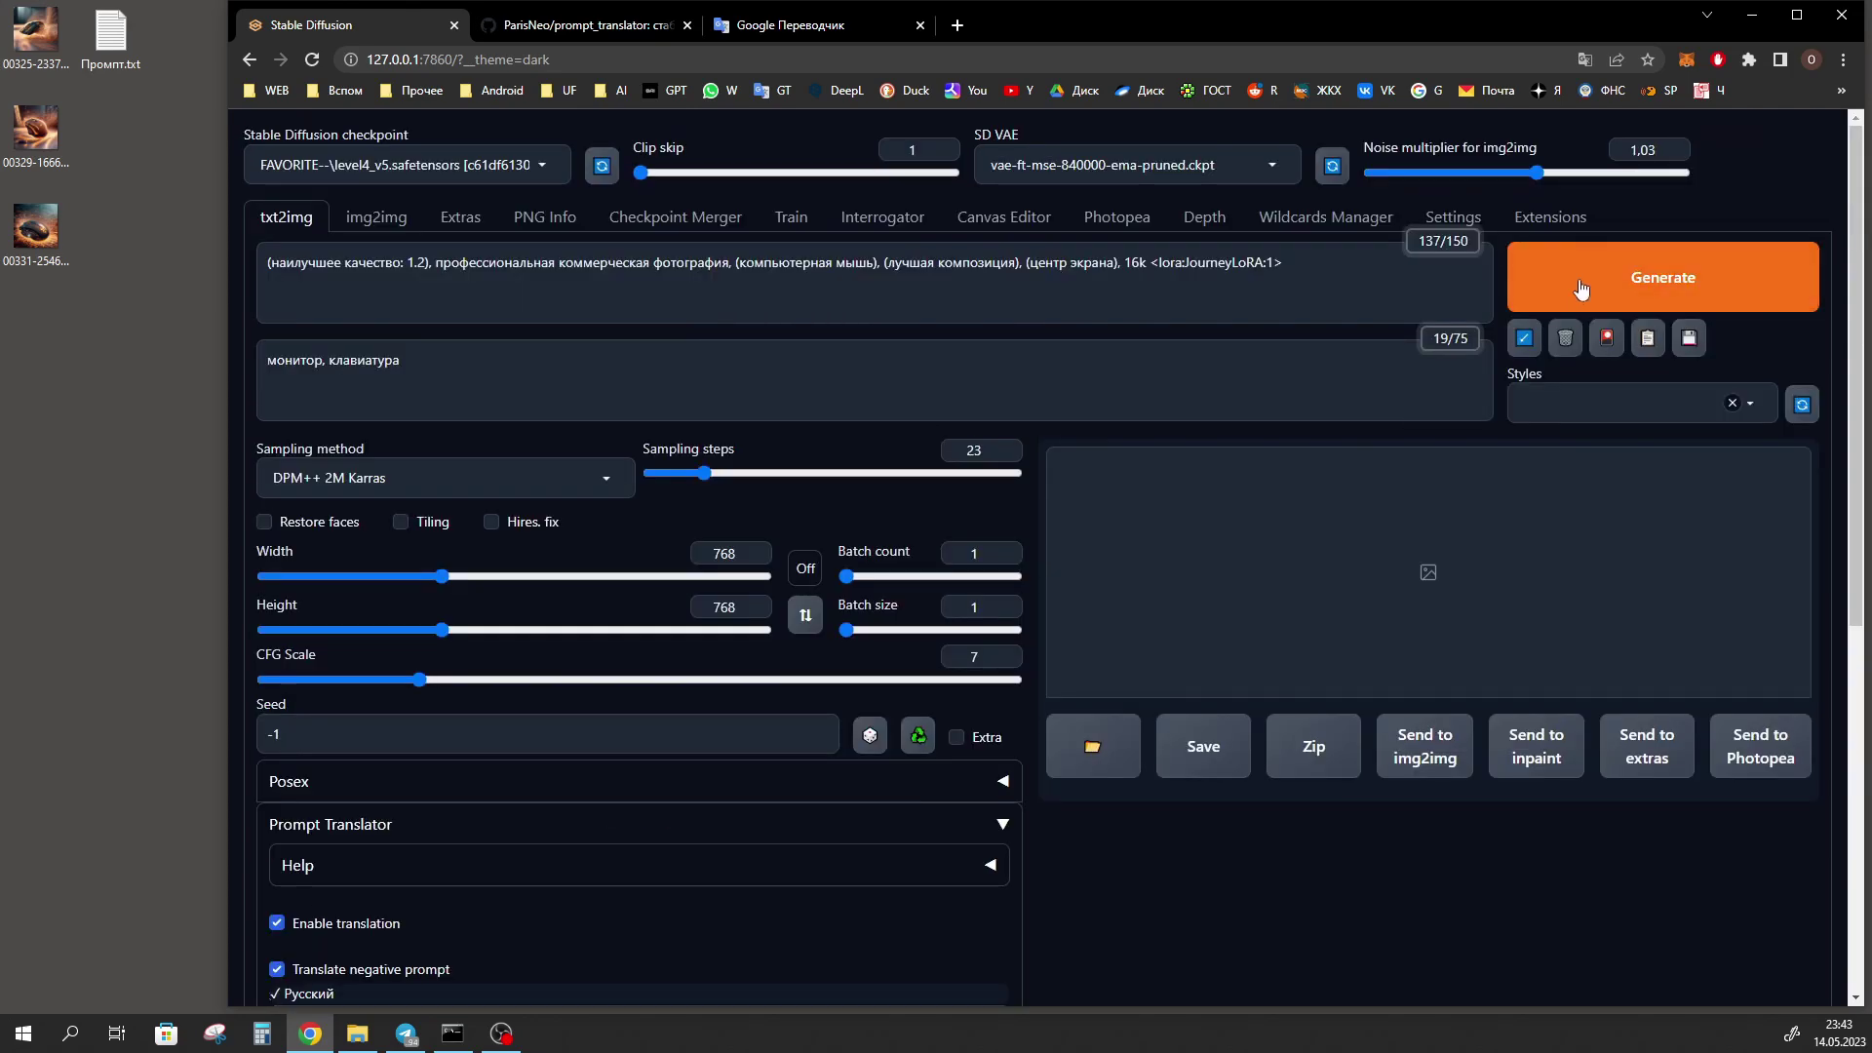
left_click(1581, 290)
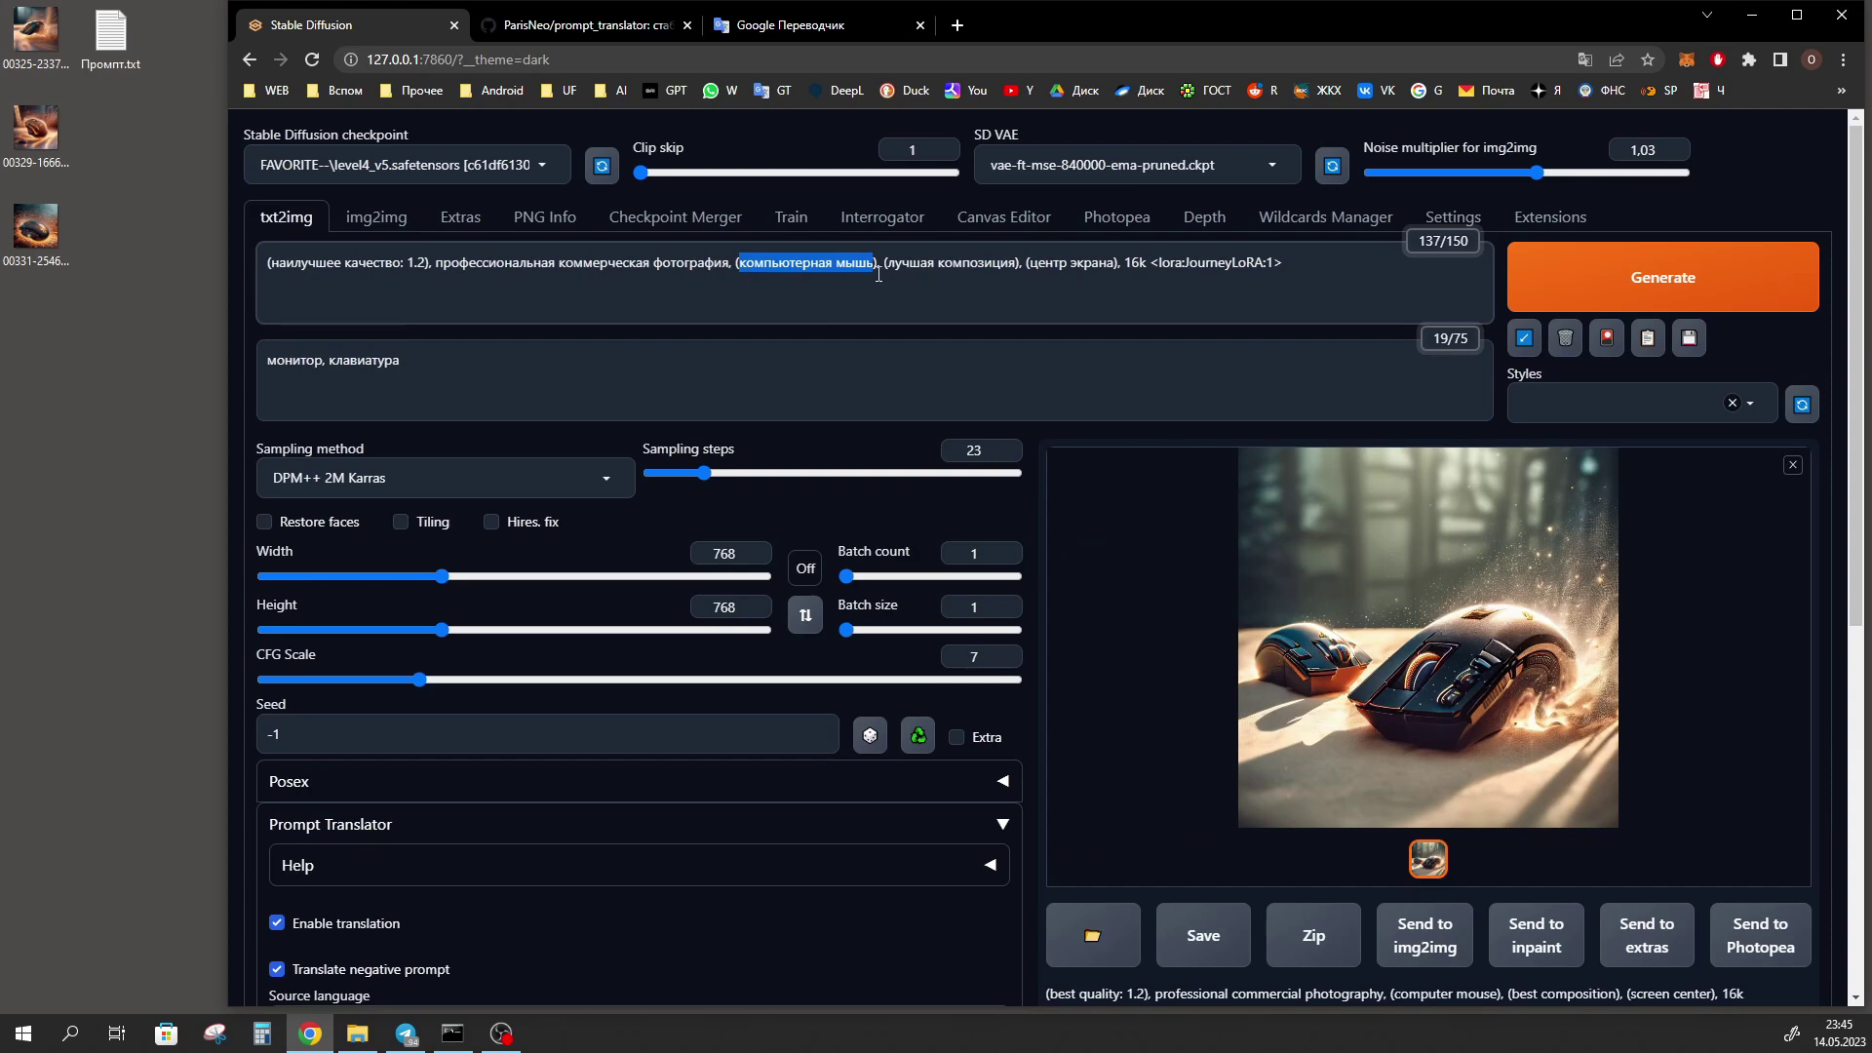
- Compare the English prompt in the generation info with the Russian original, including the 16k and <lora:JourneyLoRA:1> parts
scroll(1267, 682, "down", 2)
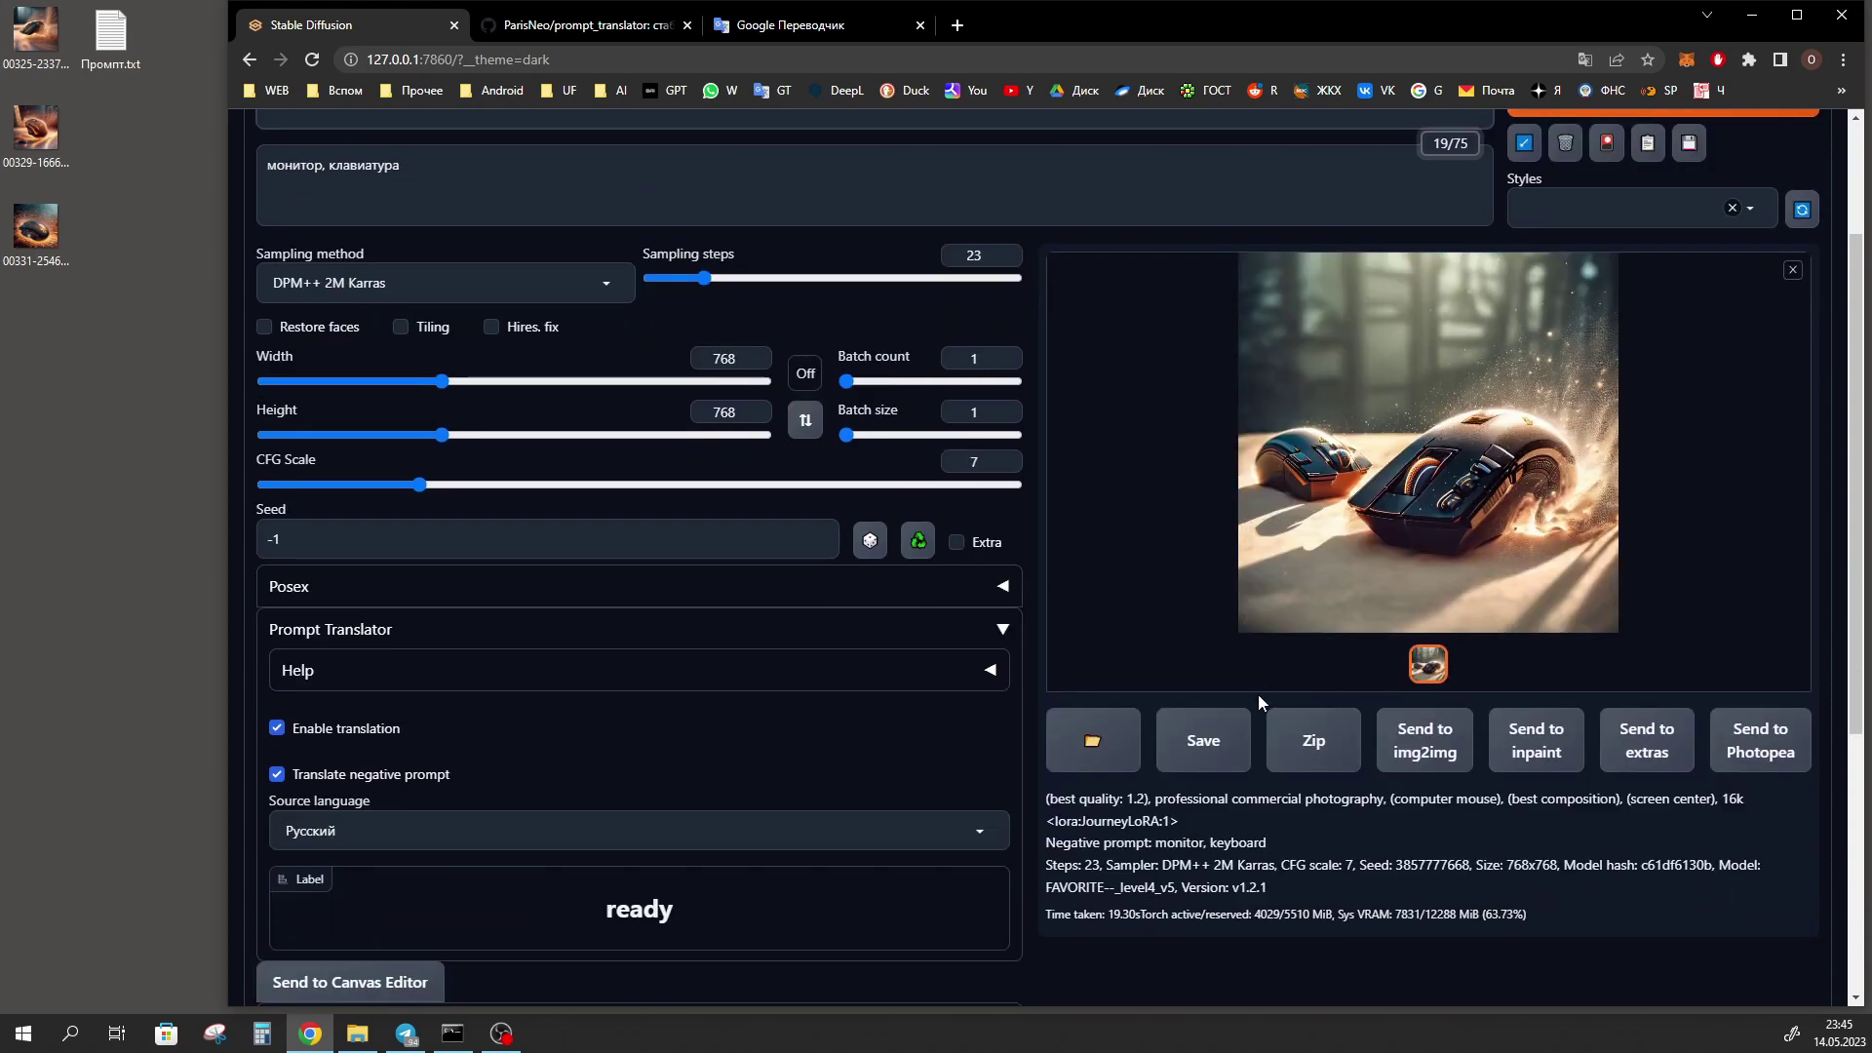
scroll(1142, 798, "down", 1)
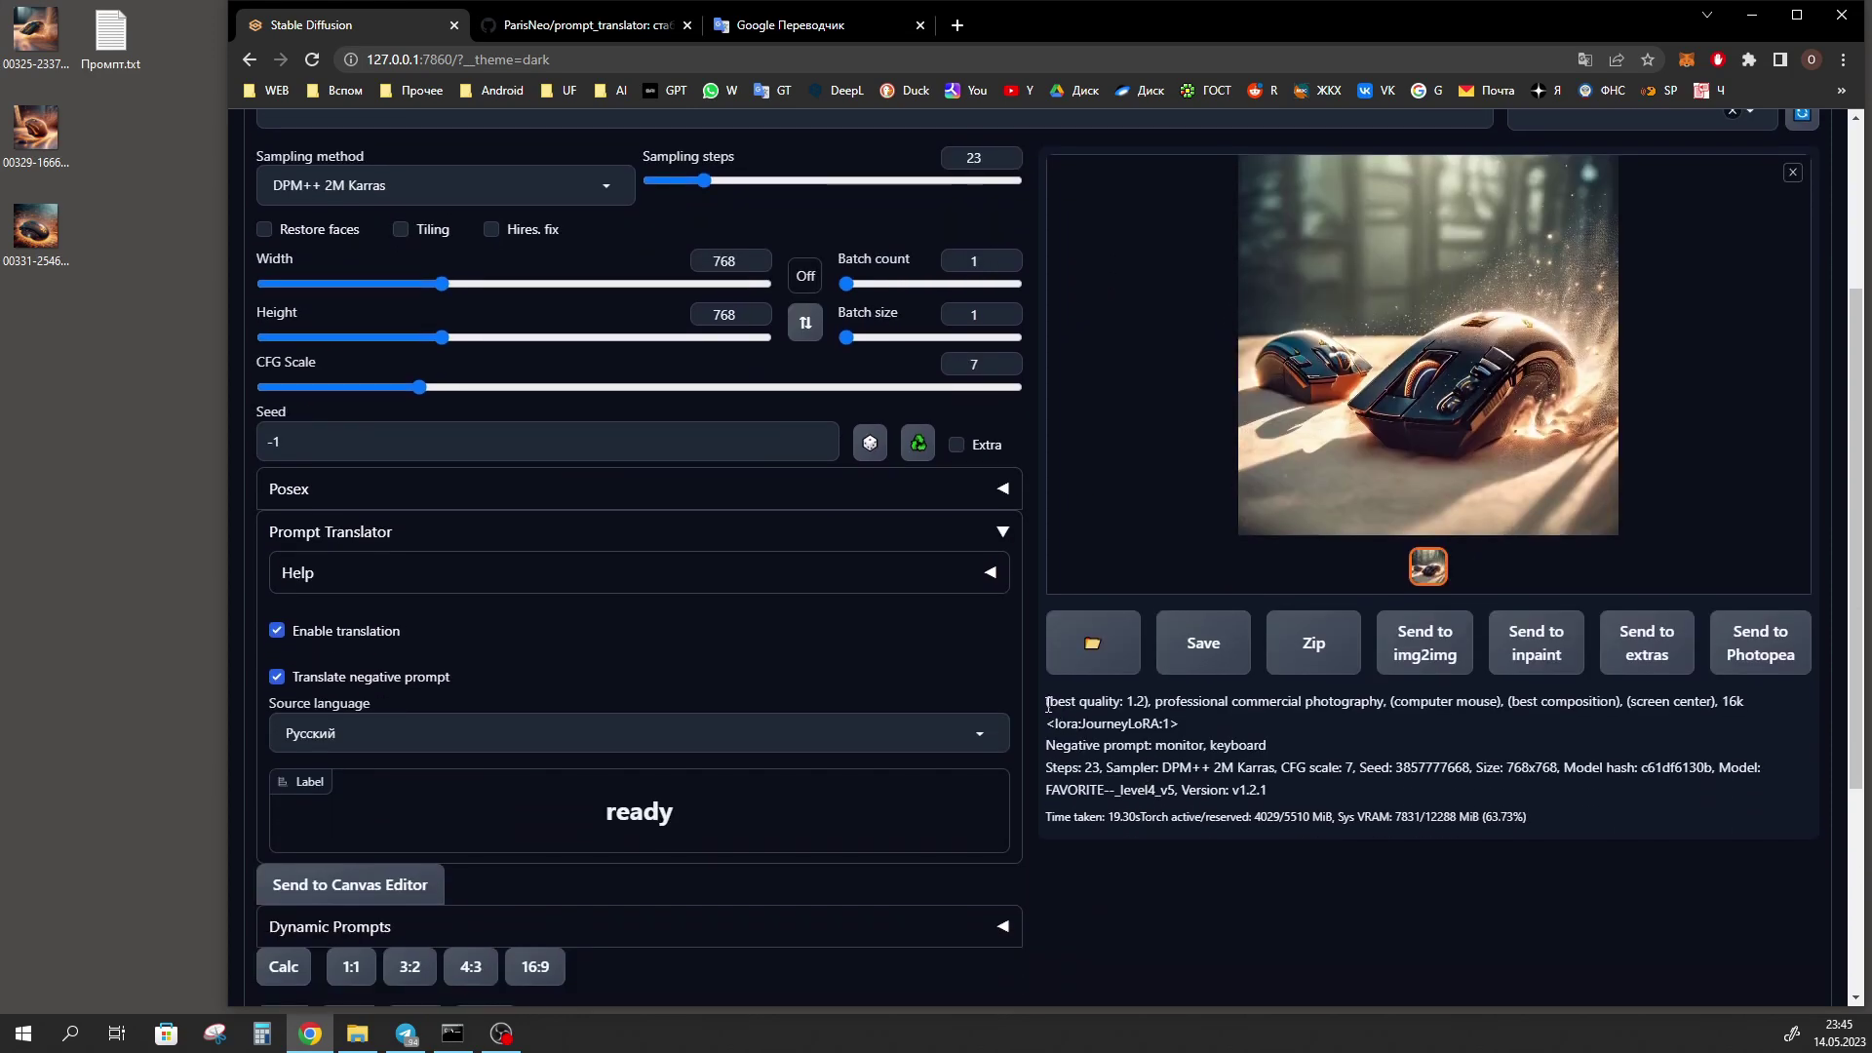
left_click_drag(1046, 704, 1186, 736)
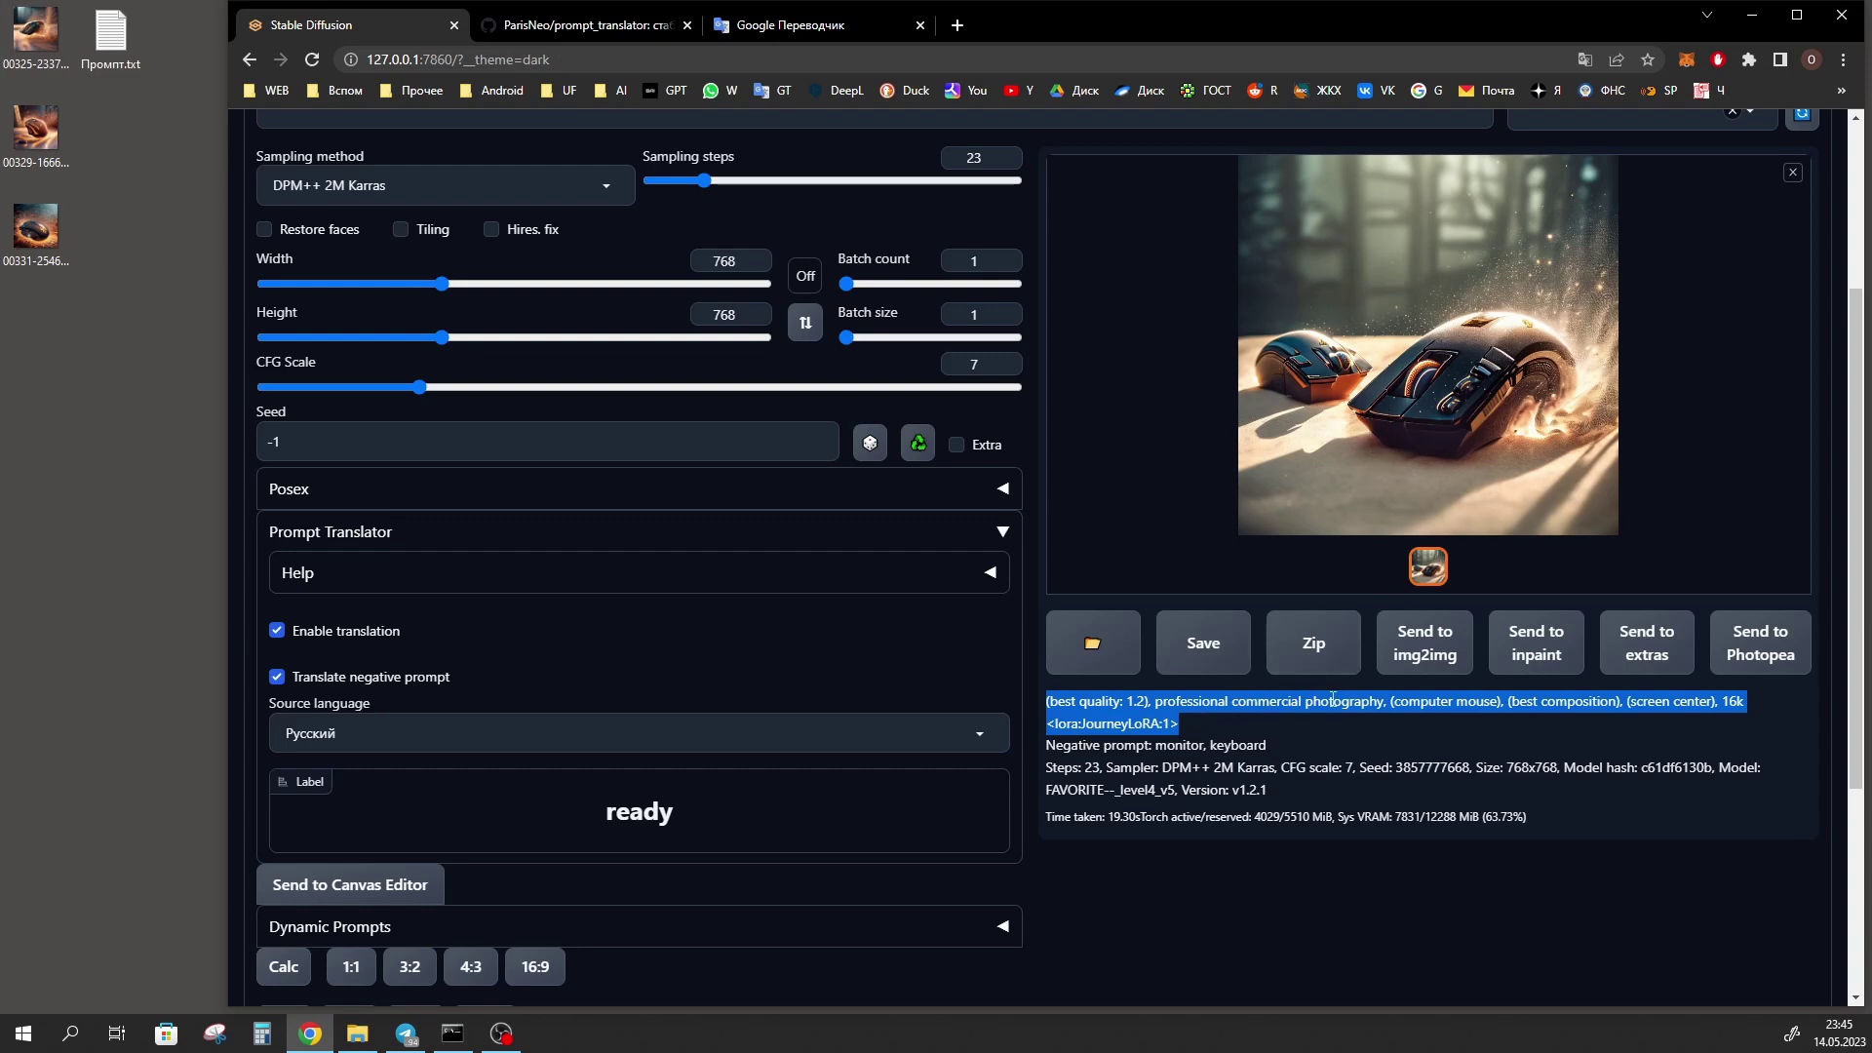
scroll(1332, 698, "up", 2)
left_click_drag(1128, 164, 1148, 164)
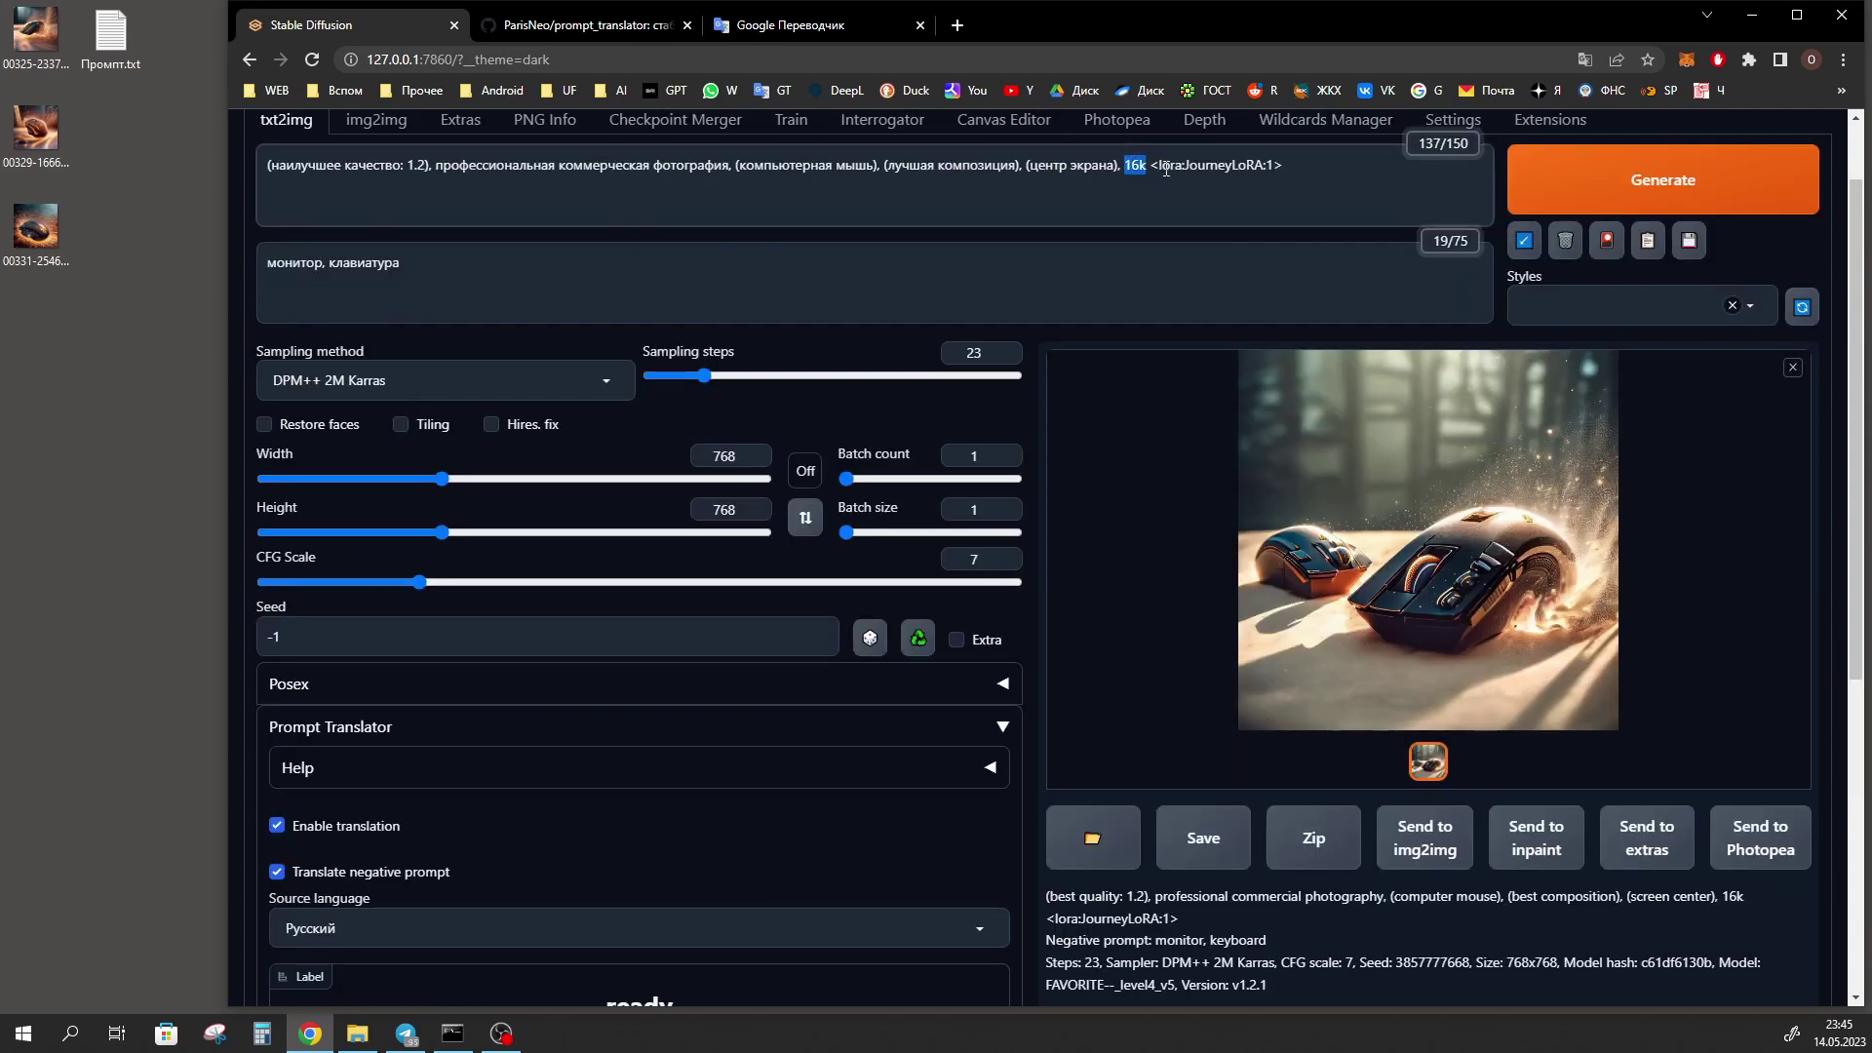
left_click_drag(1150, 165, 1283, 166)
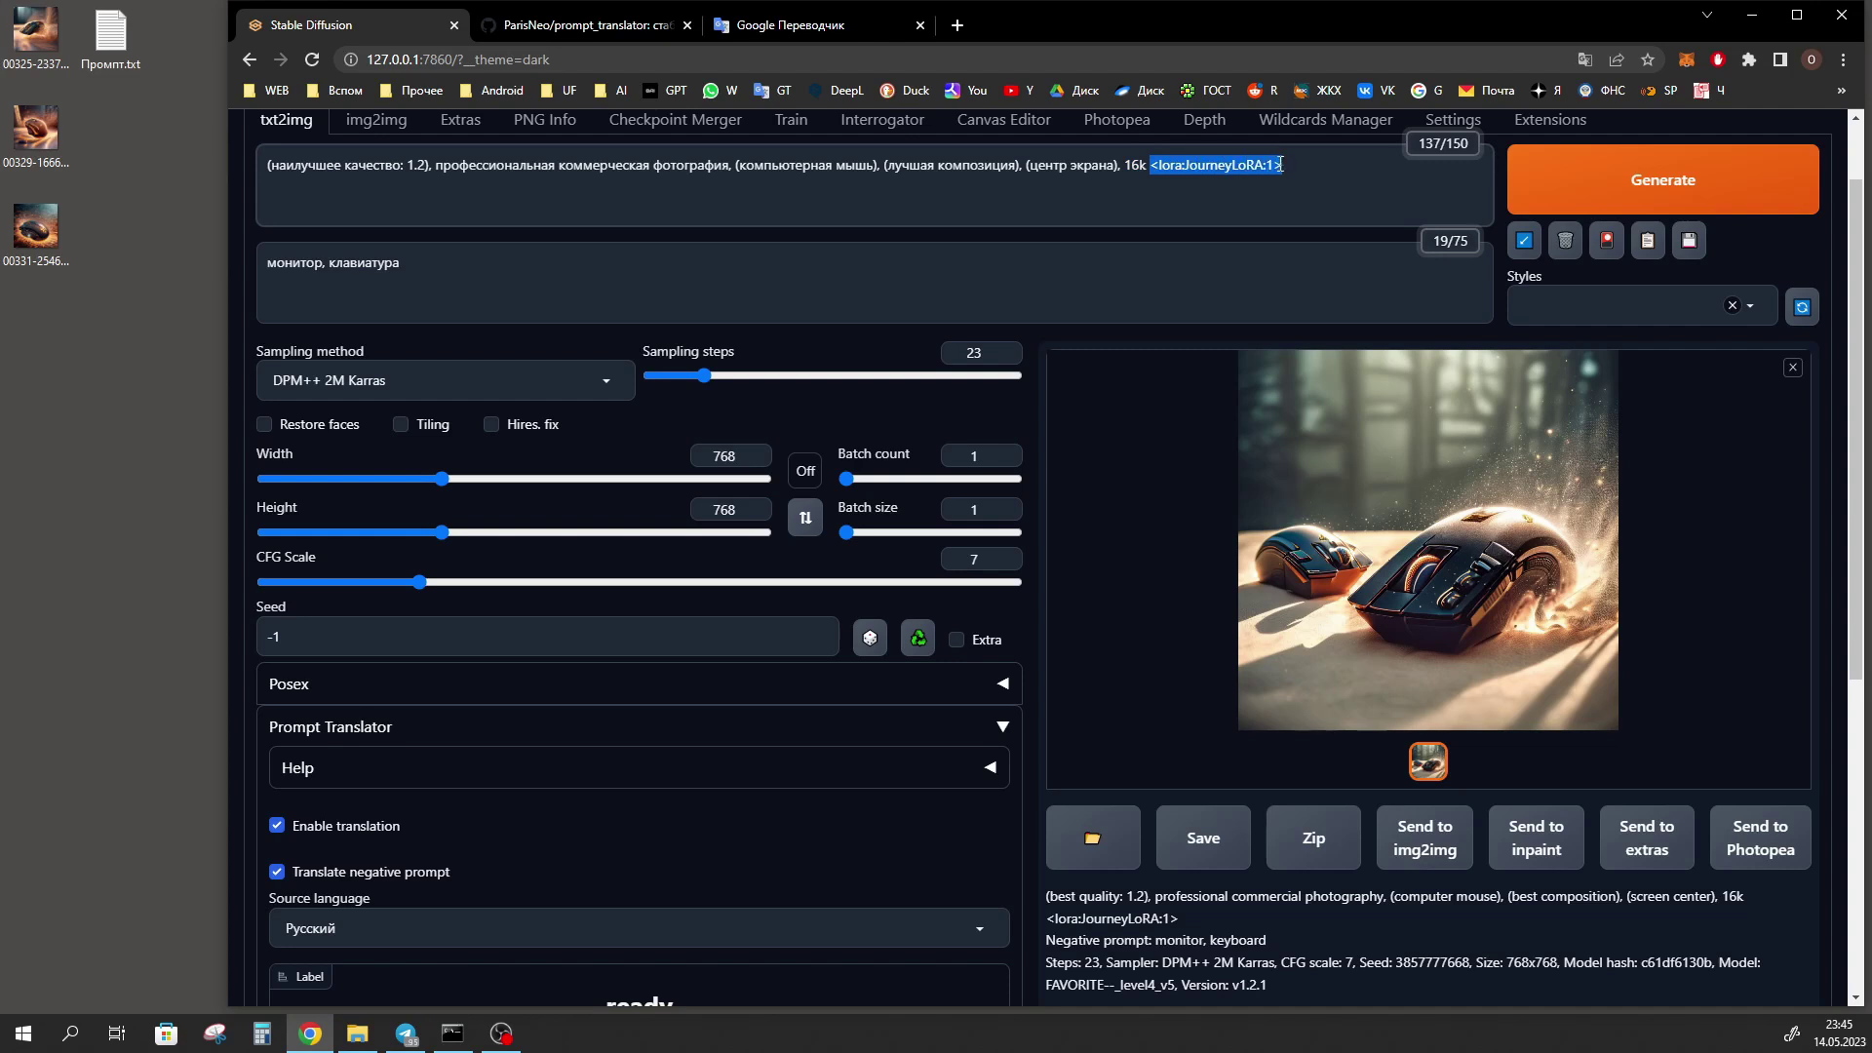
left_click_drag(1185, 924, 1043, 919)
left_click_drag(1283, 937, 1156, 939)
- Review the list of supported languages on the prompt_translator GitHub page
left_click(546, 24)
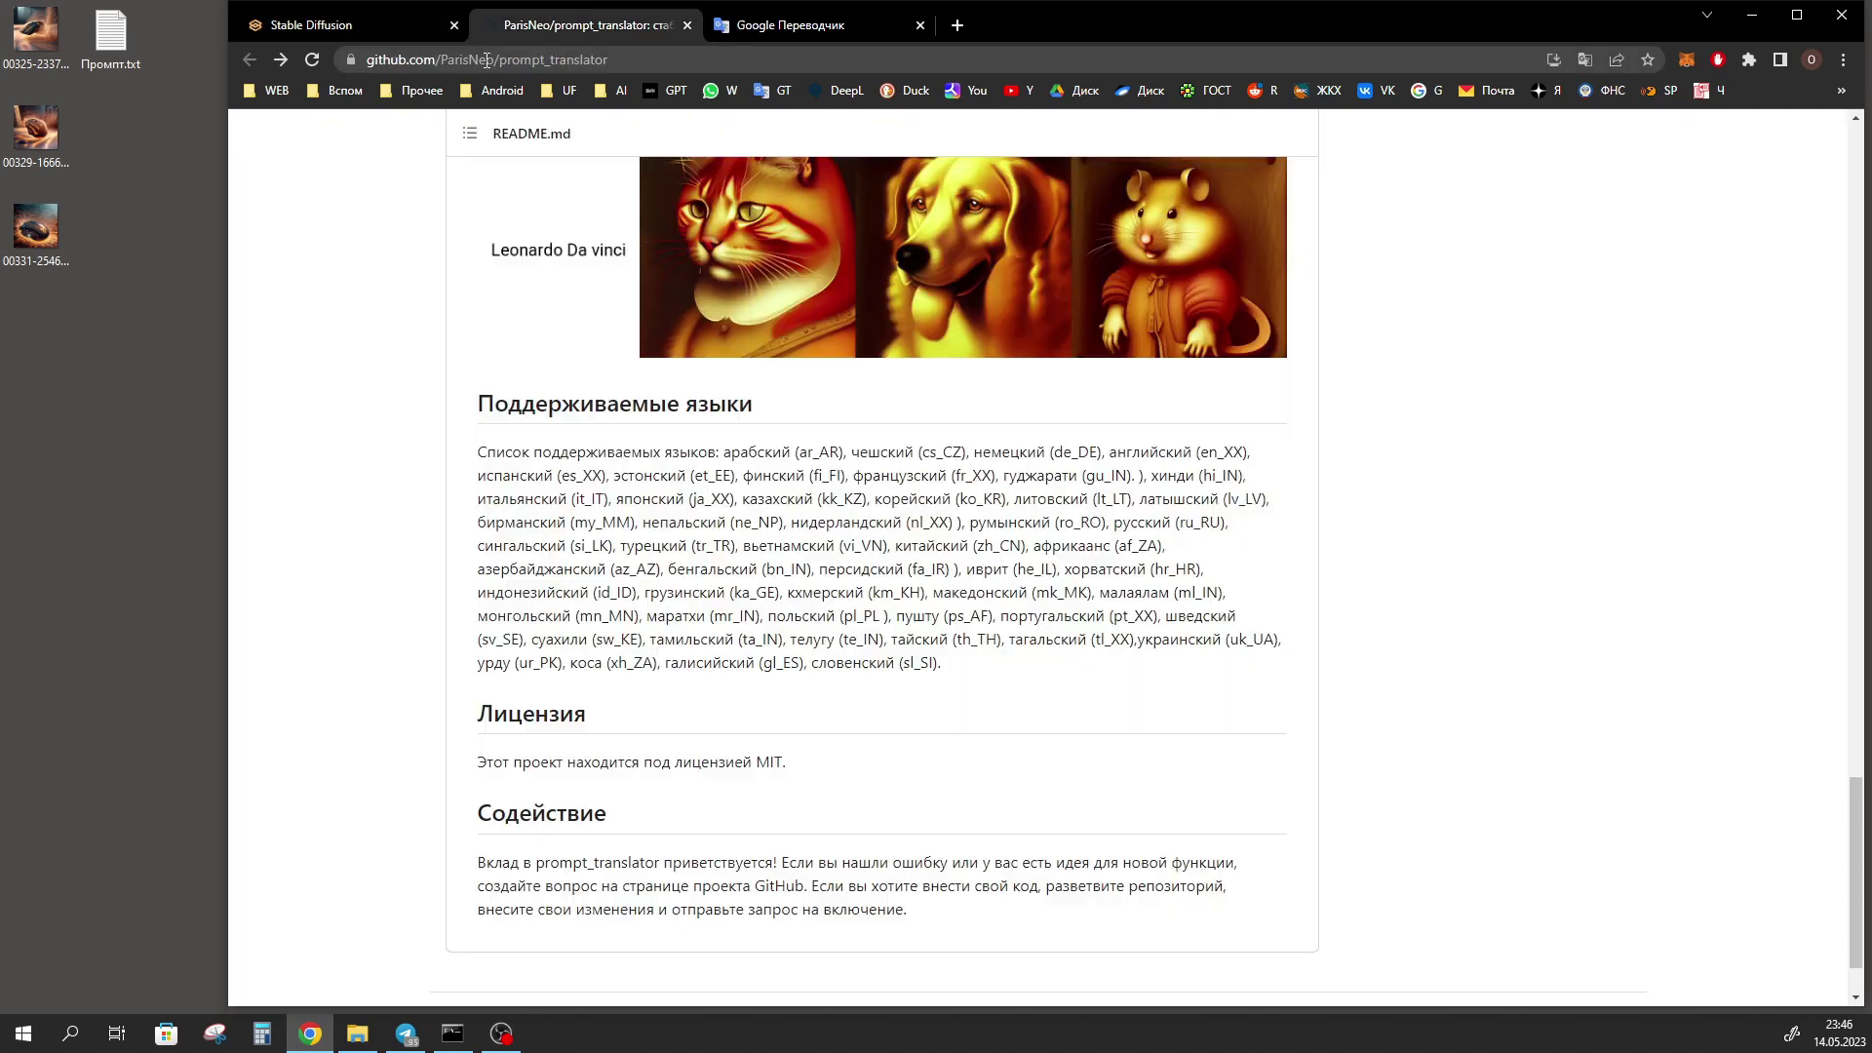
double_click(494, 60)
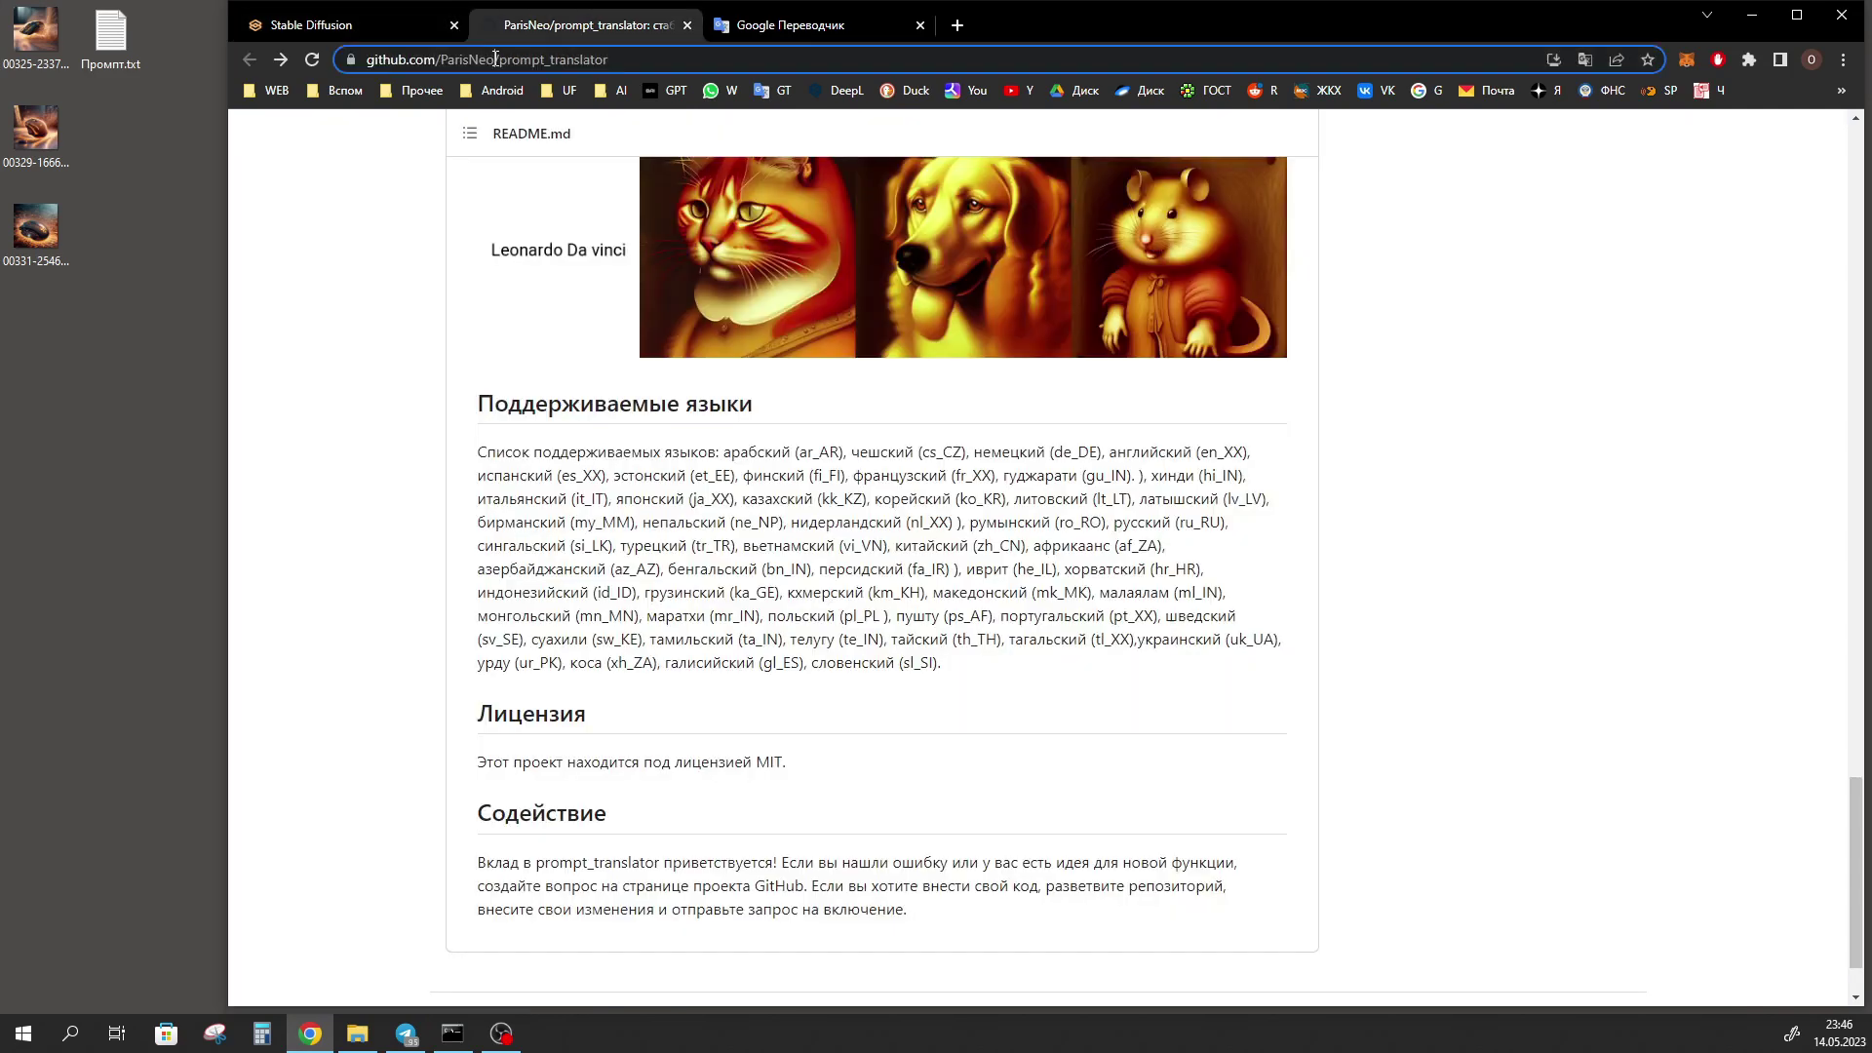
left_click(717, 385)
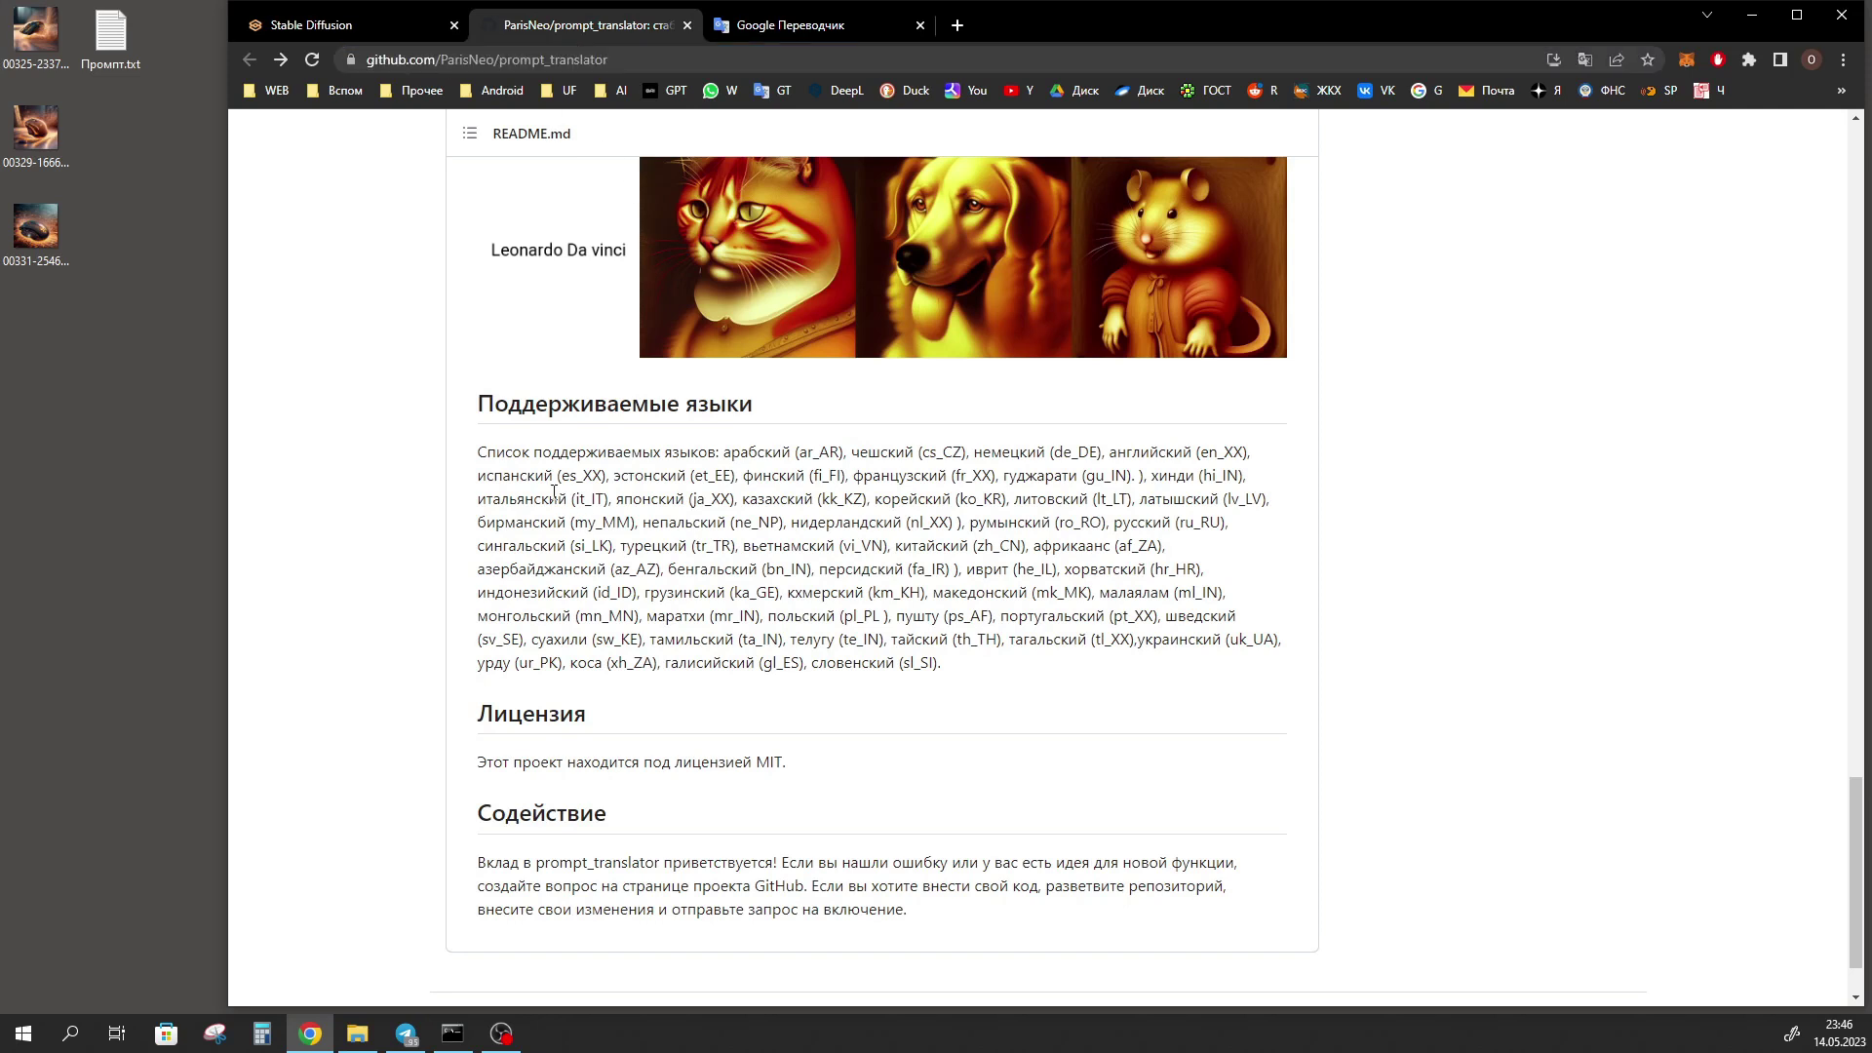
left_click_drag(477, 452, 946, 678)
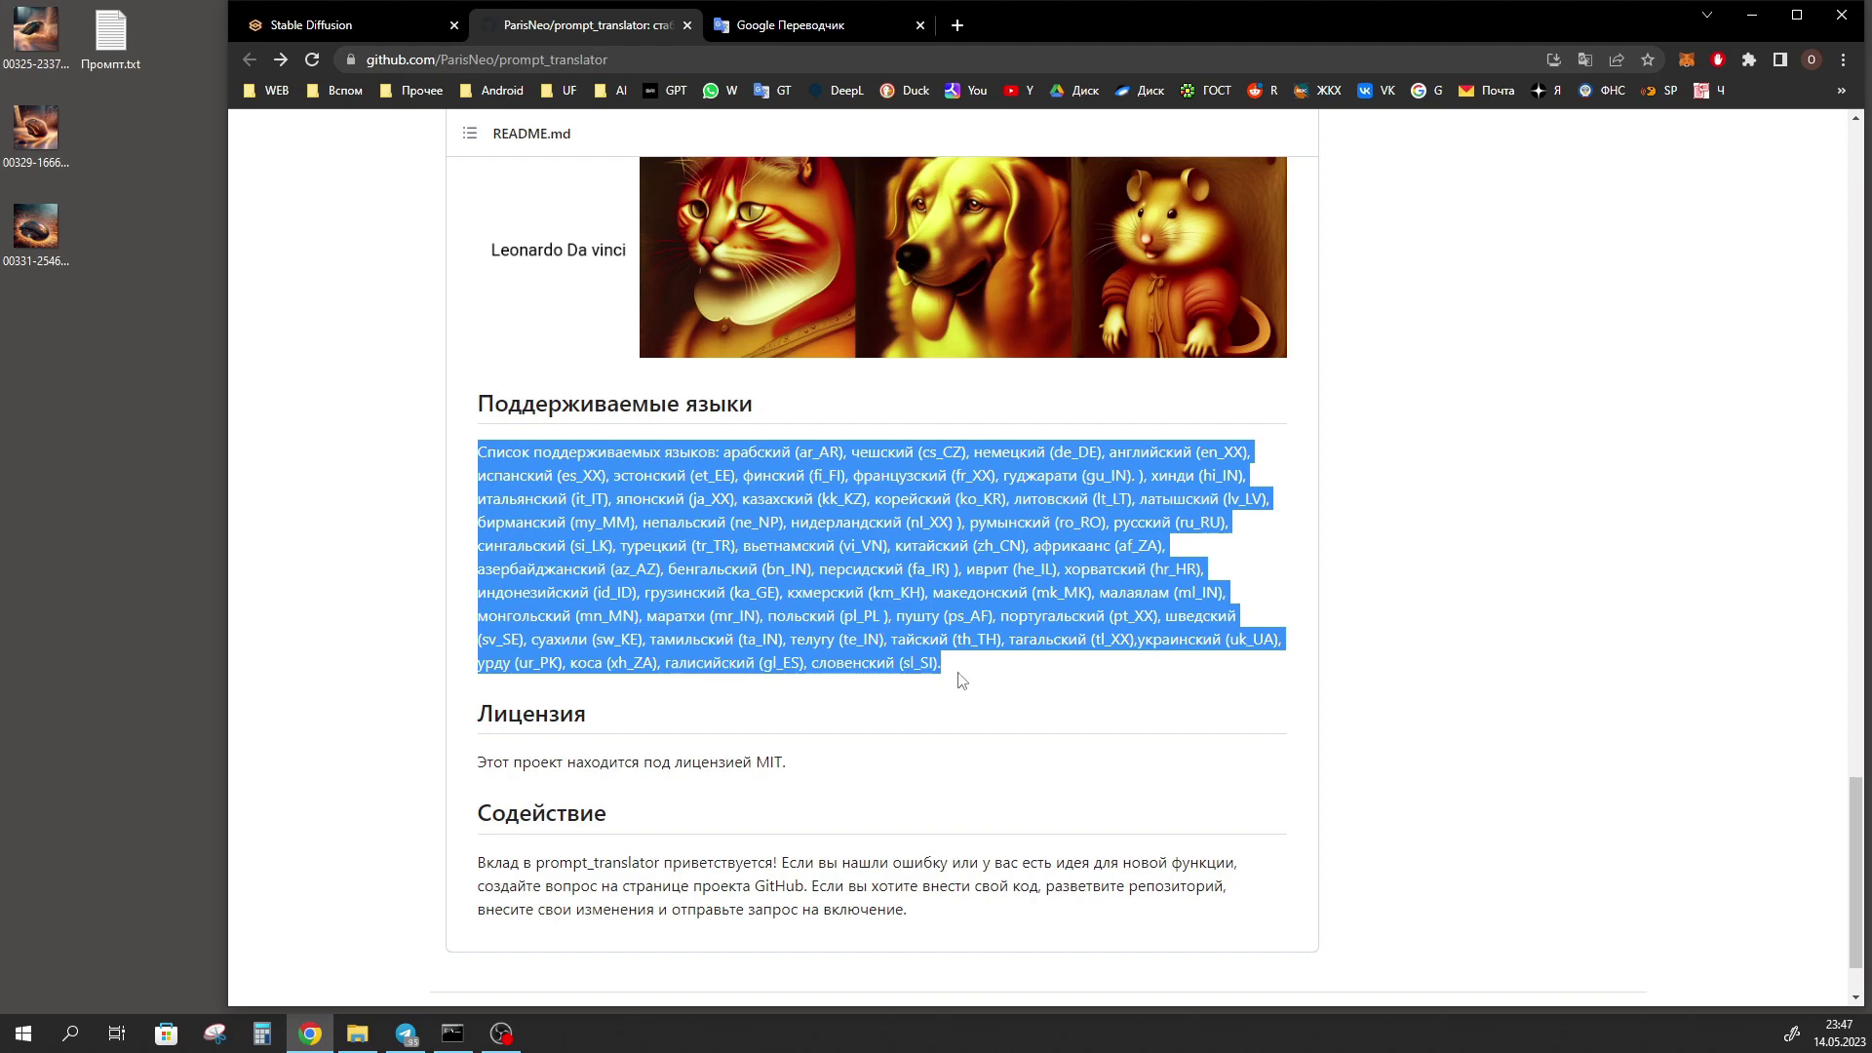
key("ctrl+shift+Tab")
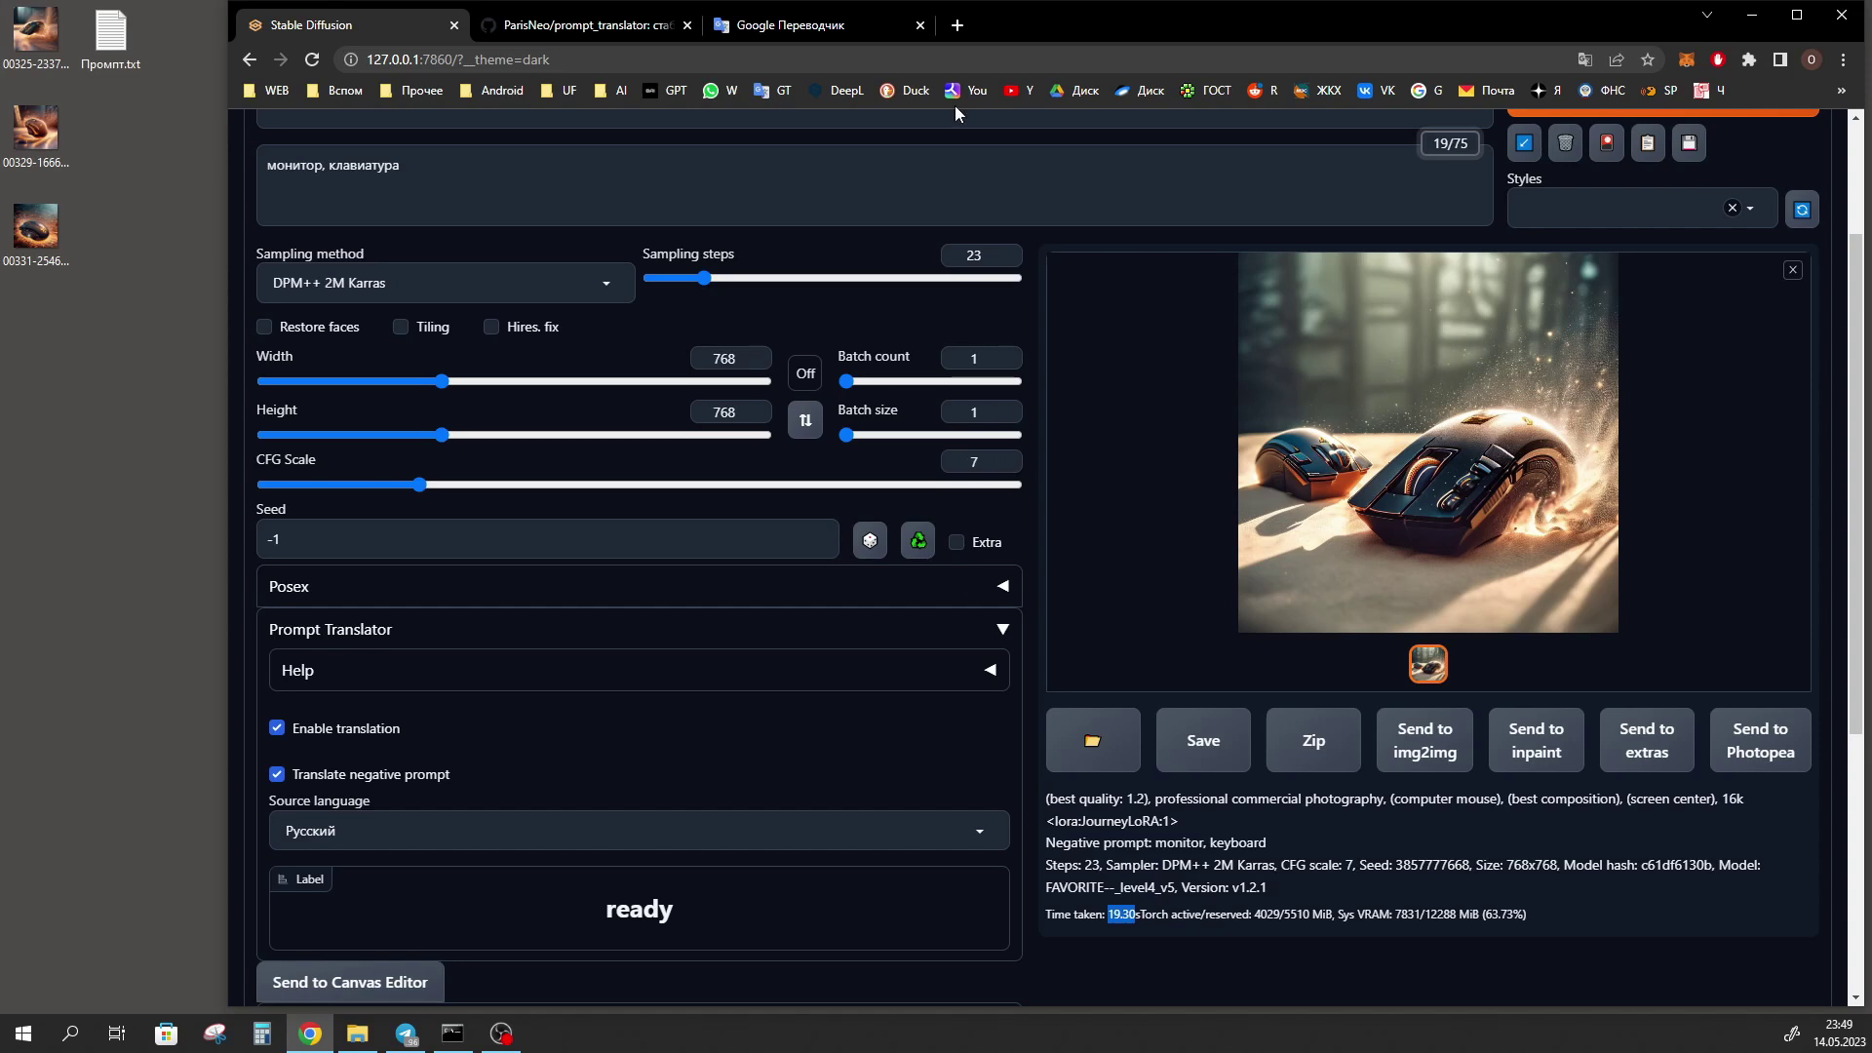
left_click(959, 25)
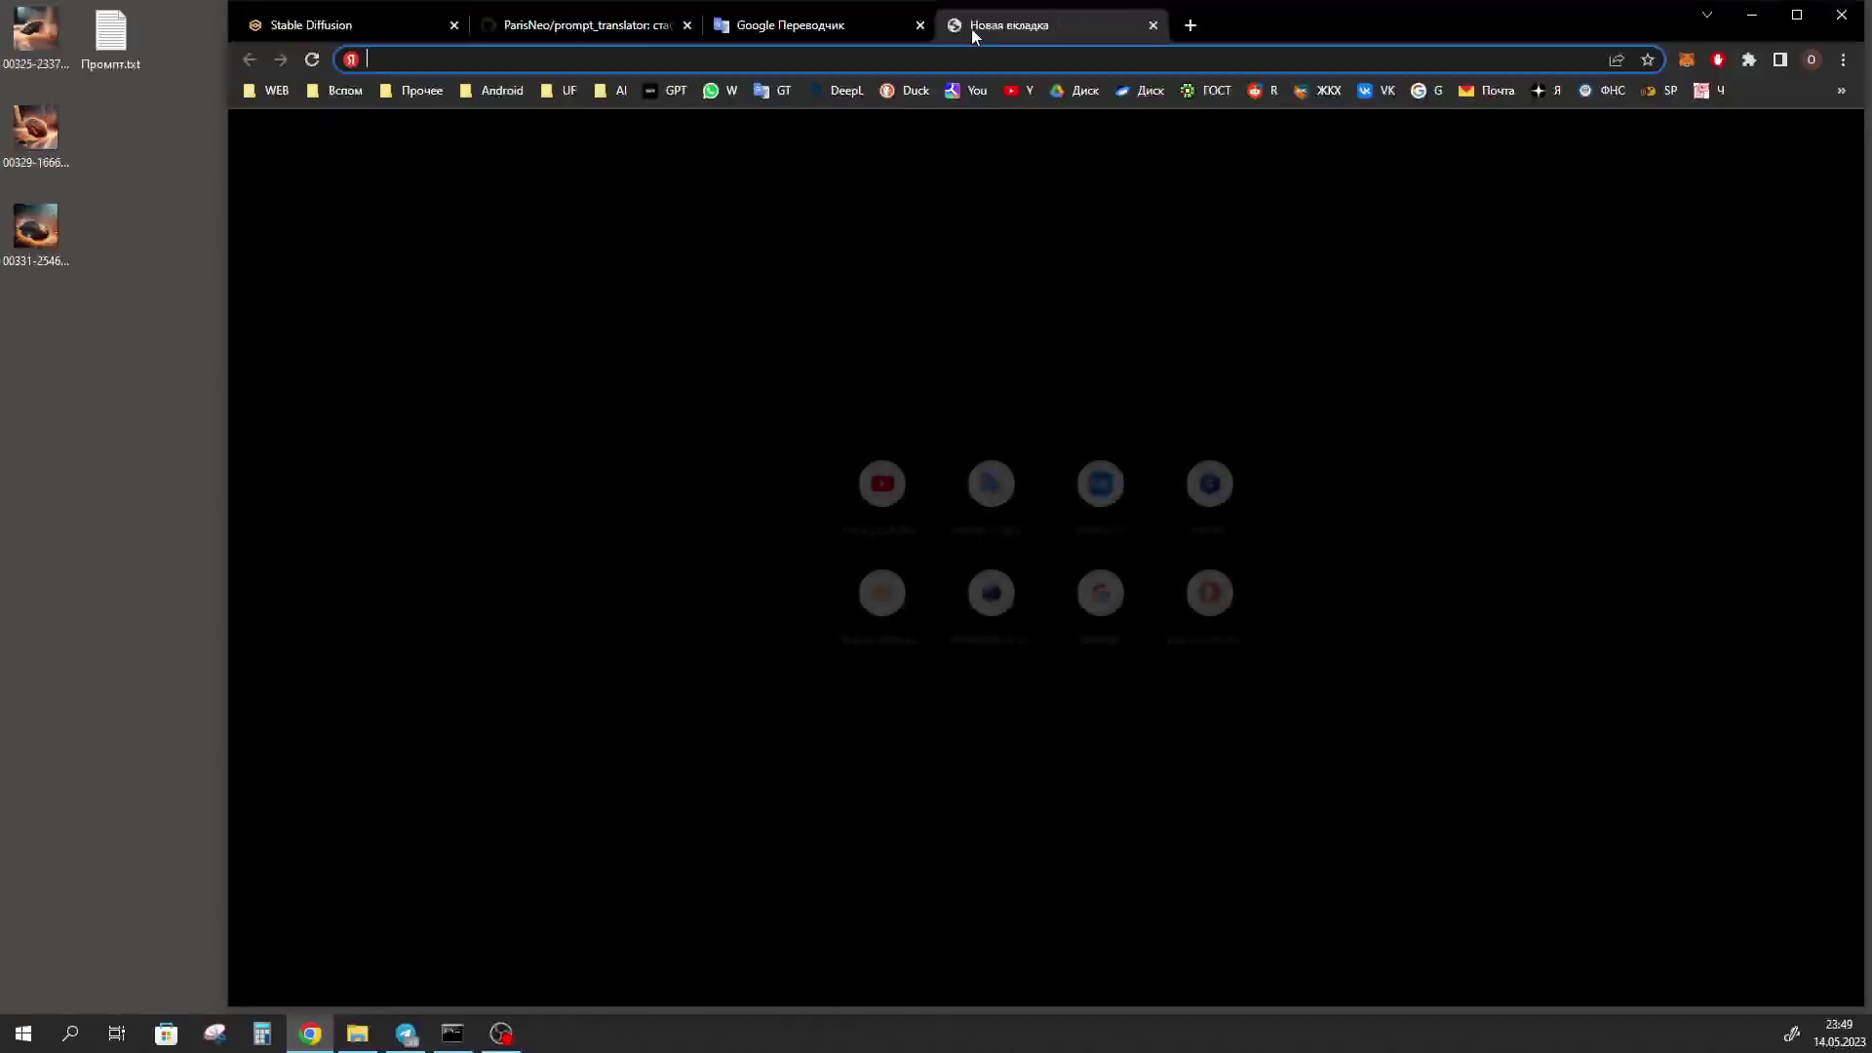
left_click(1014, 90)
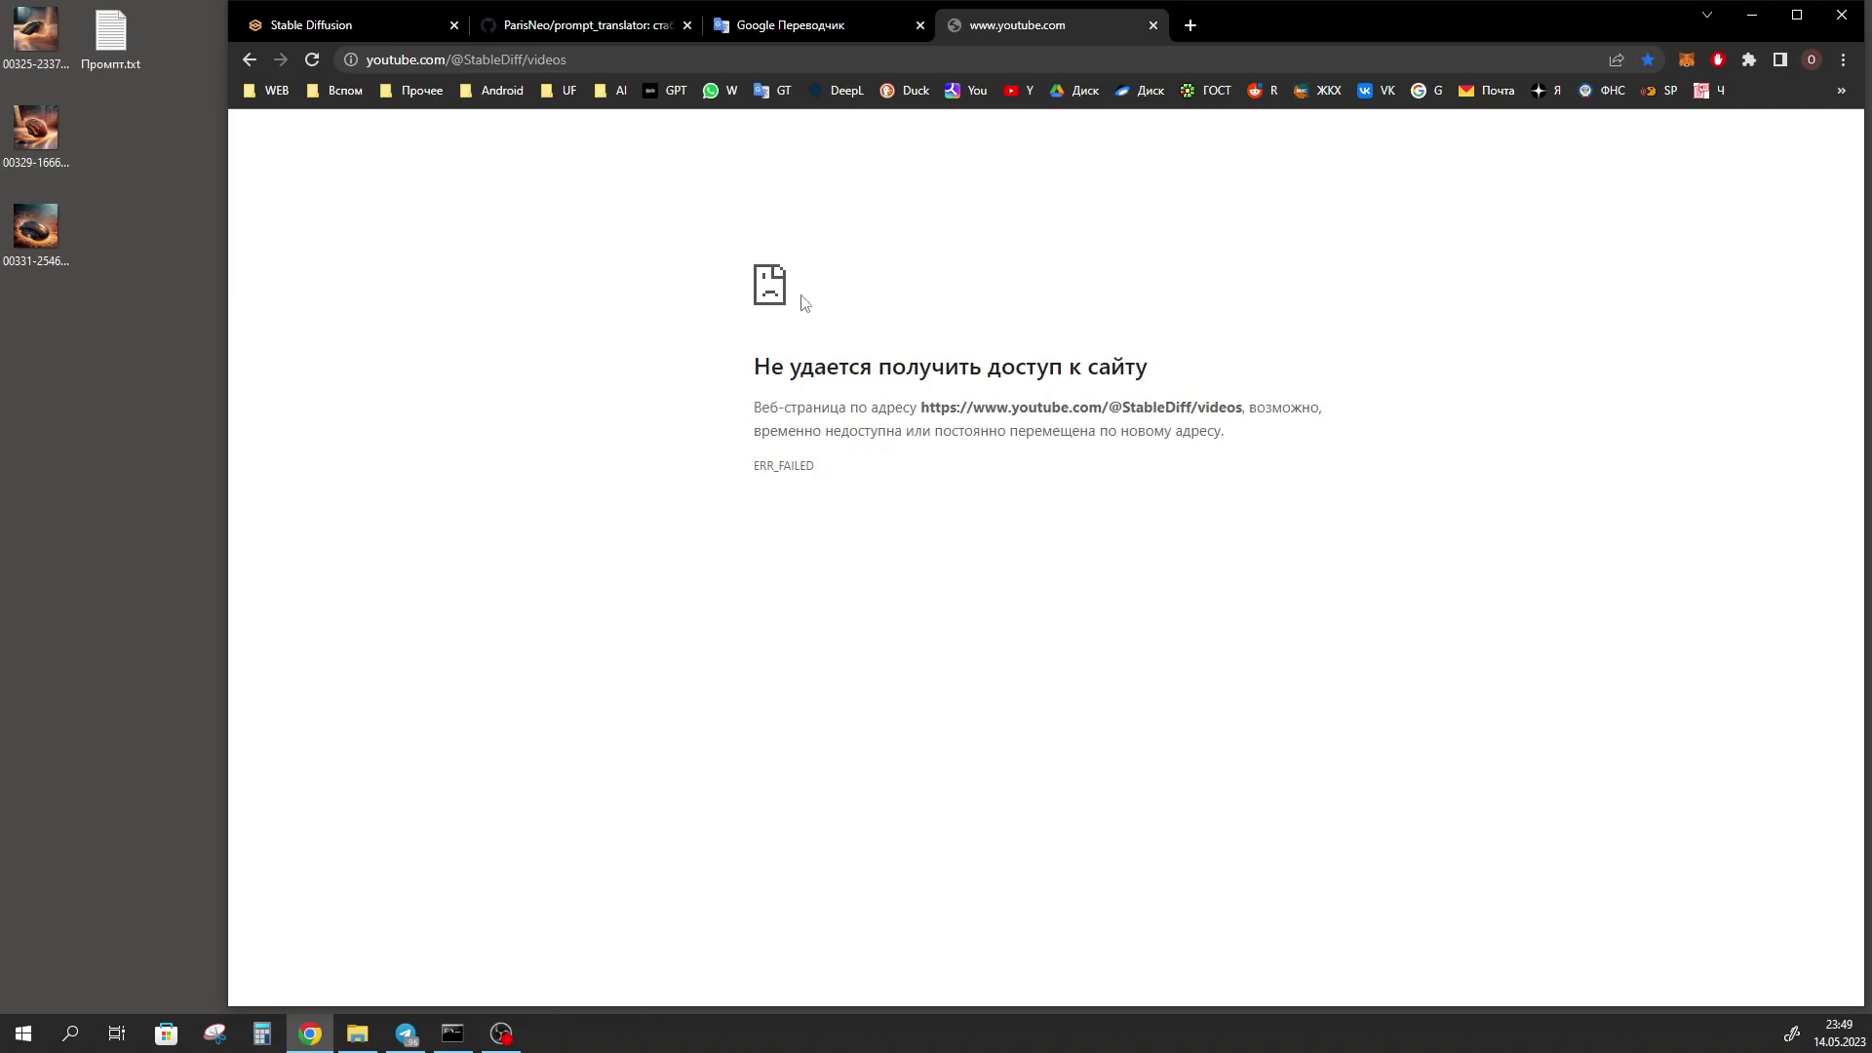
- Return to the Stable Diffusion page and generate another image with the same Russian prompts
left_click(326, 26)
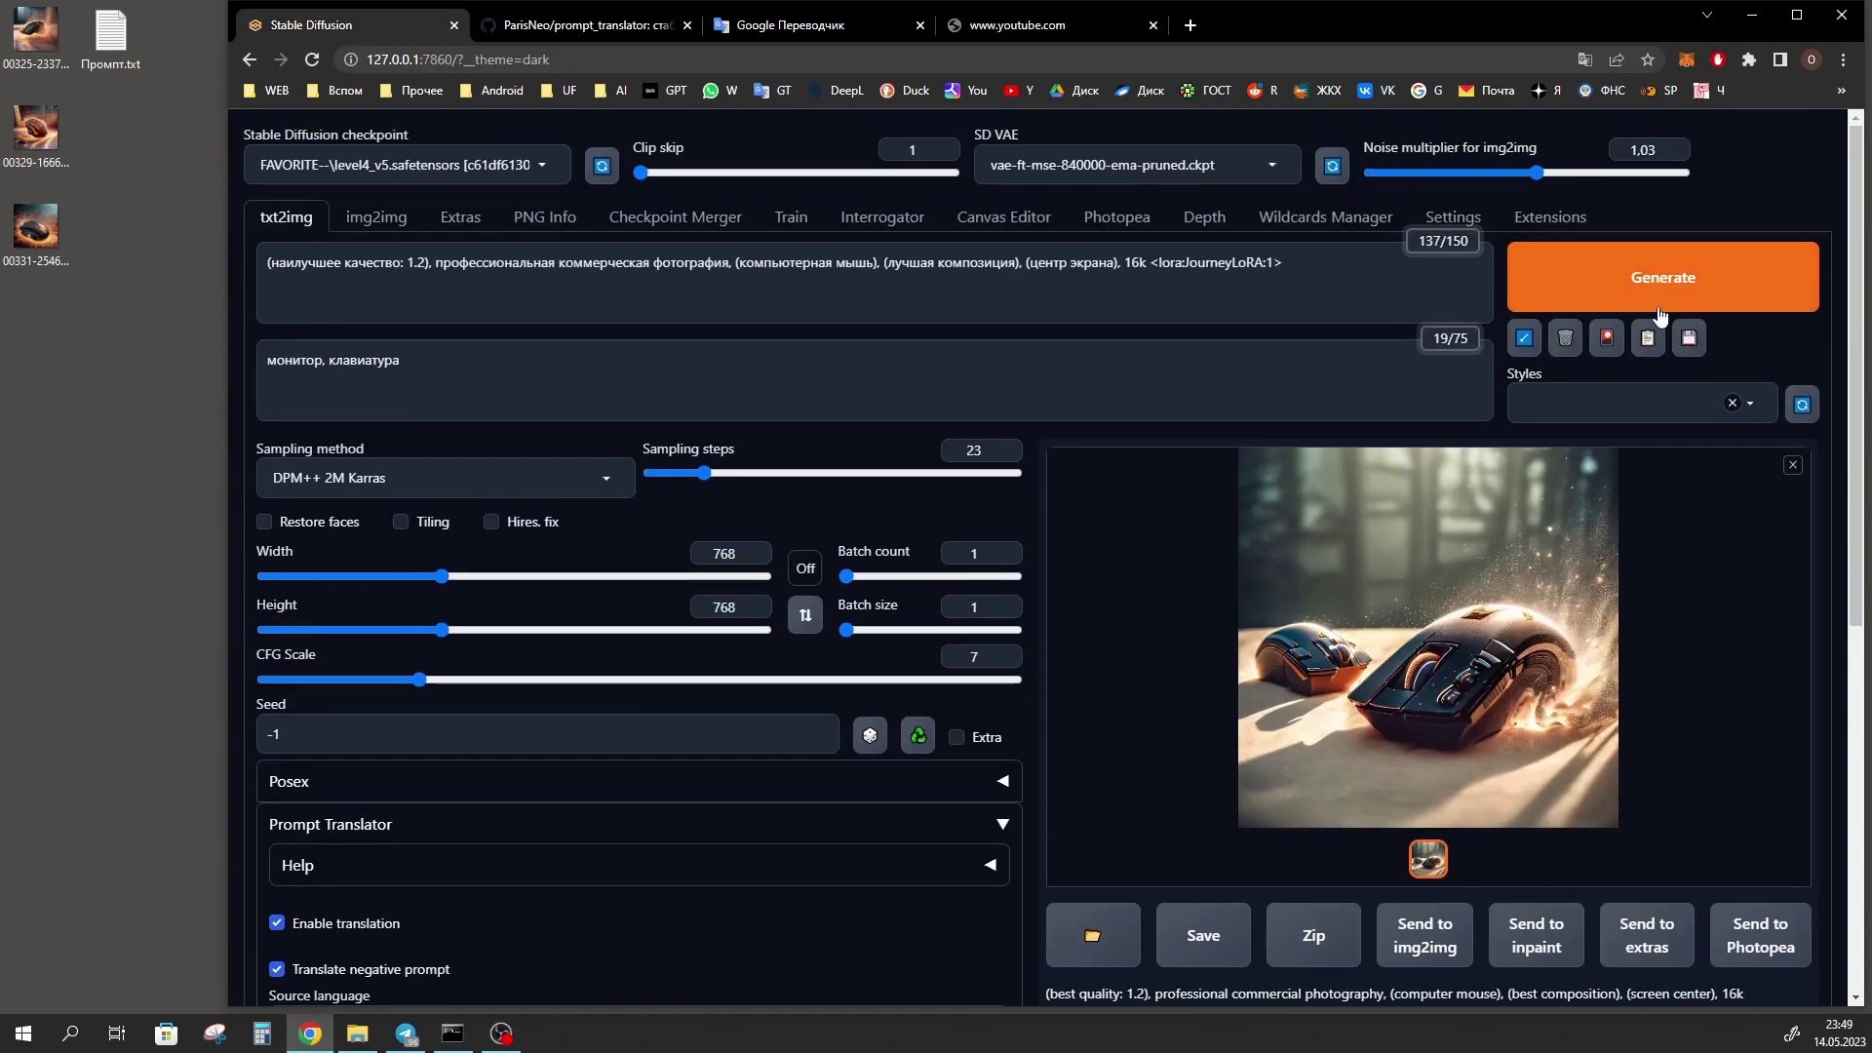
left_click(1662, 292)
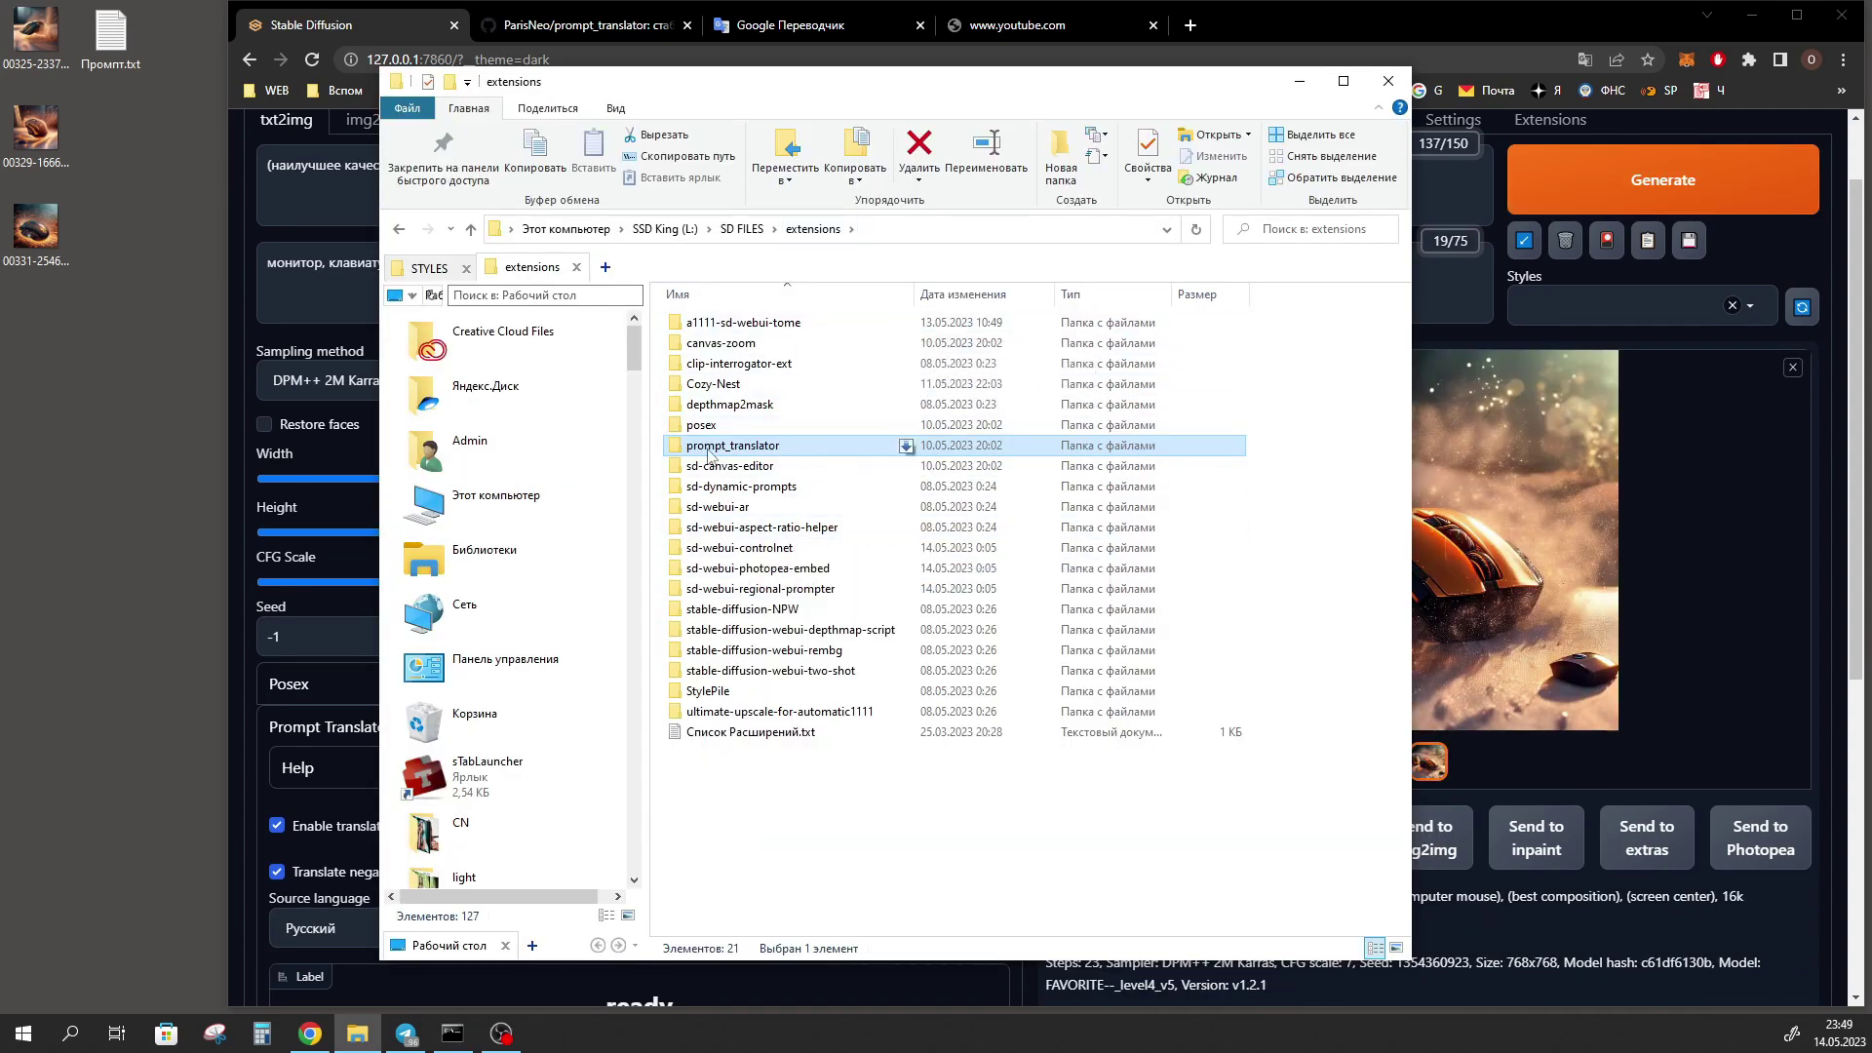
- Check the size of the prompt_translator folder inside the extensions folder
right_click(737, 456)
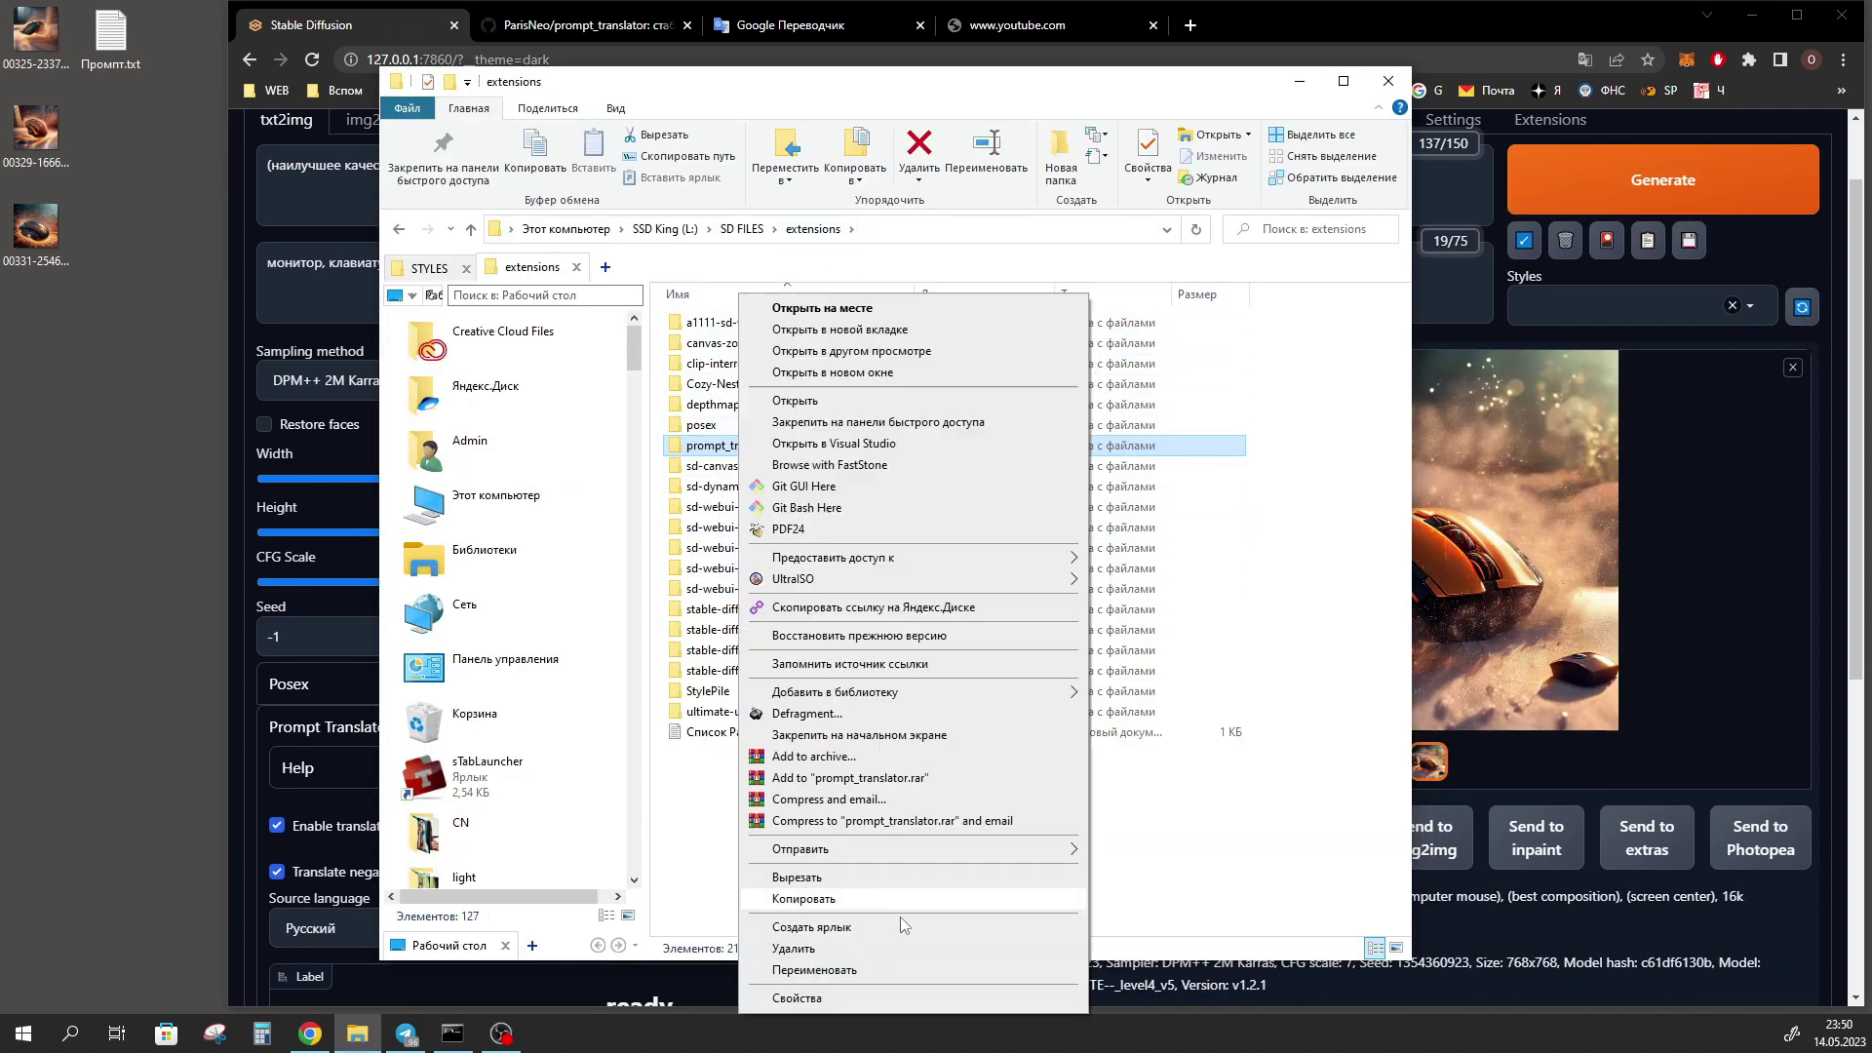
left_click(834, 999)
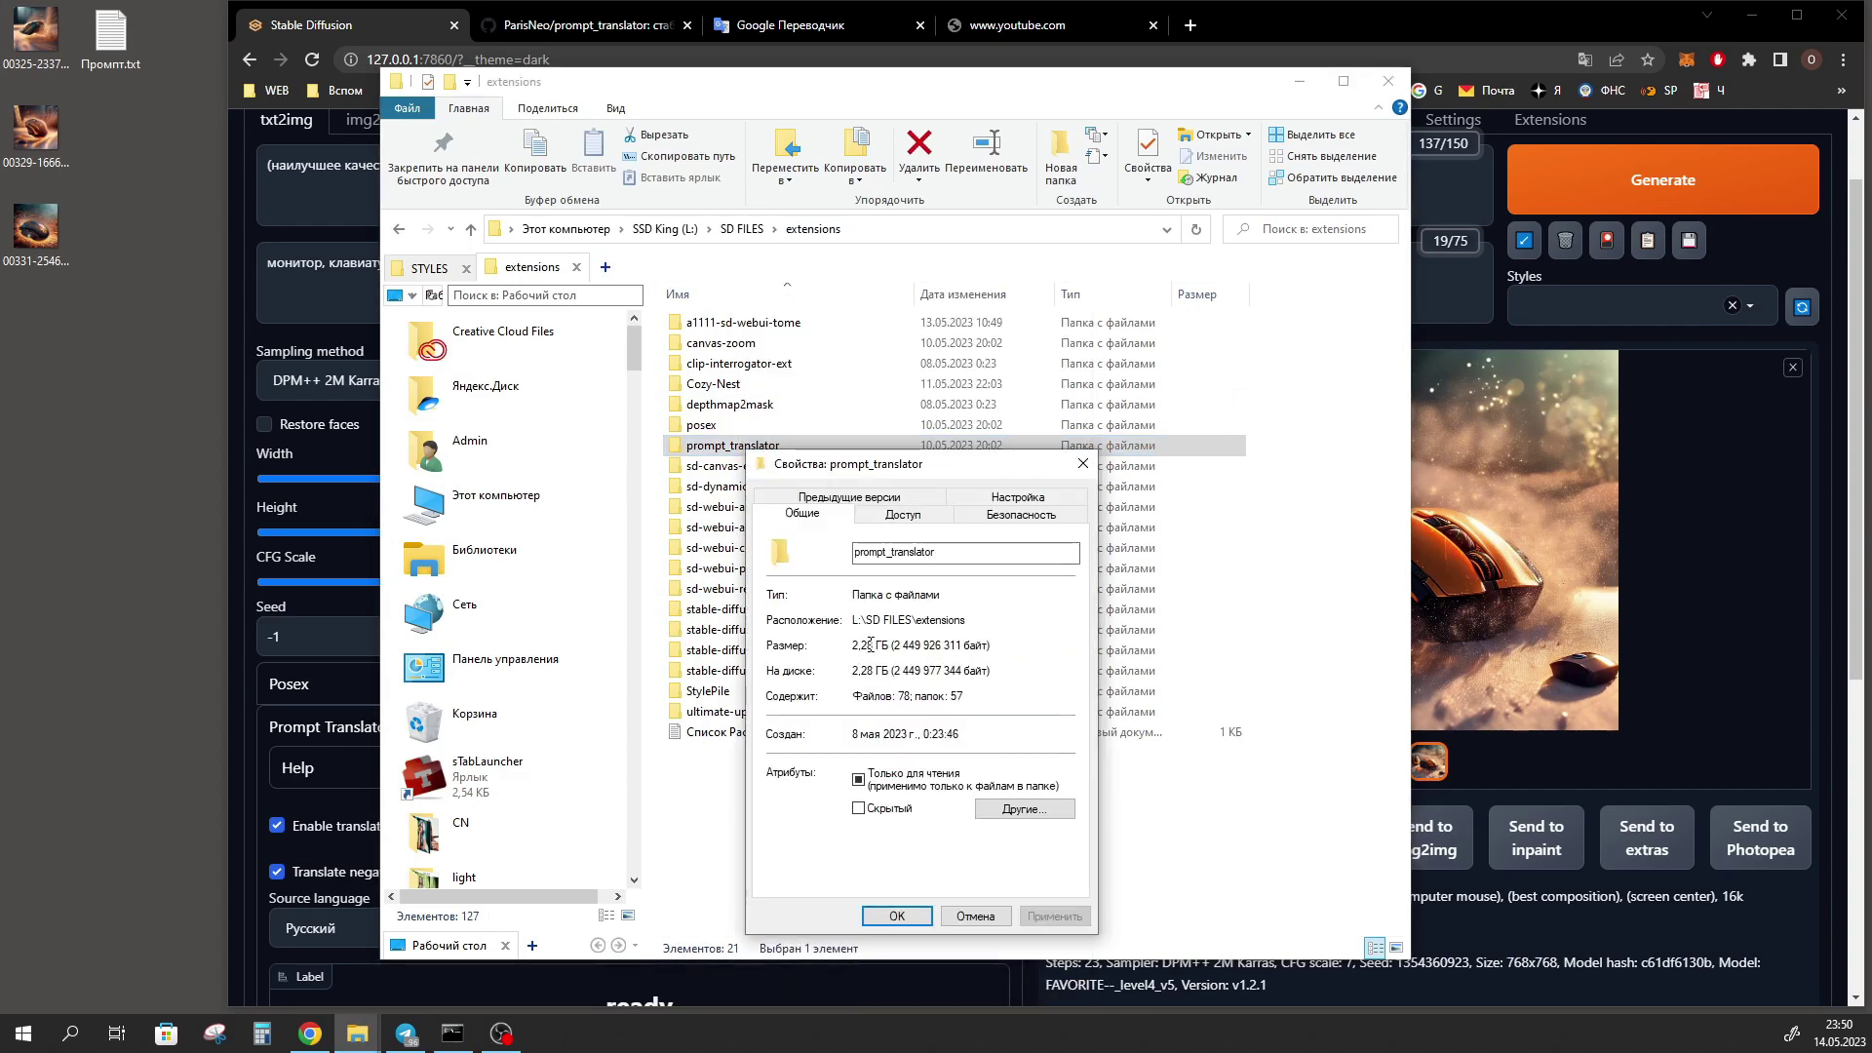
left_click(1082, 463)
- Open the models folder under prompt_translator's scripts folder to inspect the downloaded translation model
double_click(779, 445)
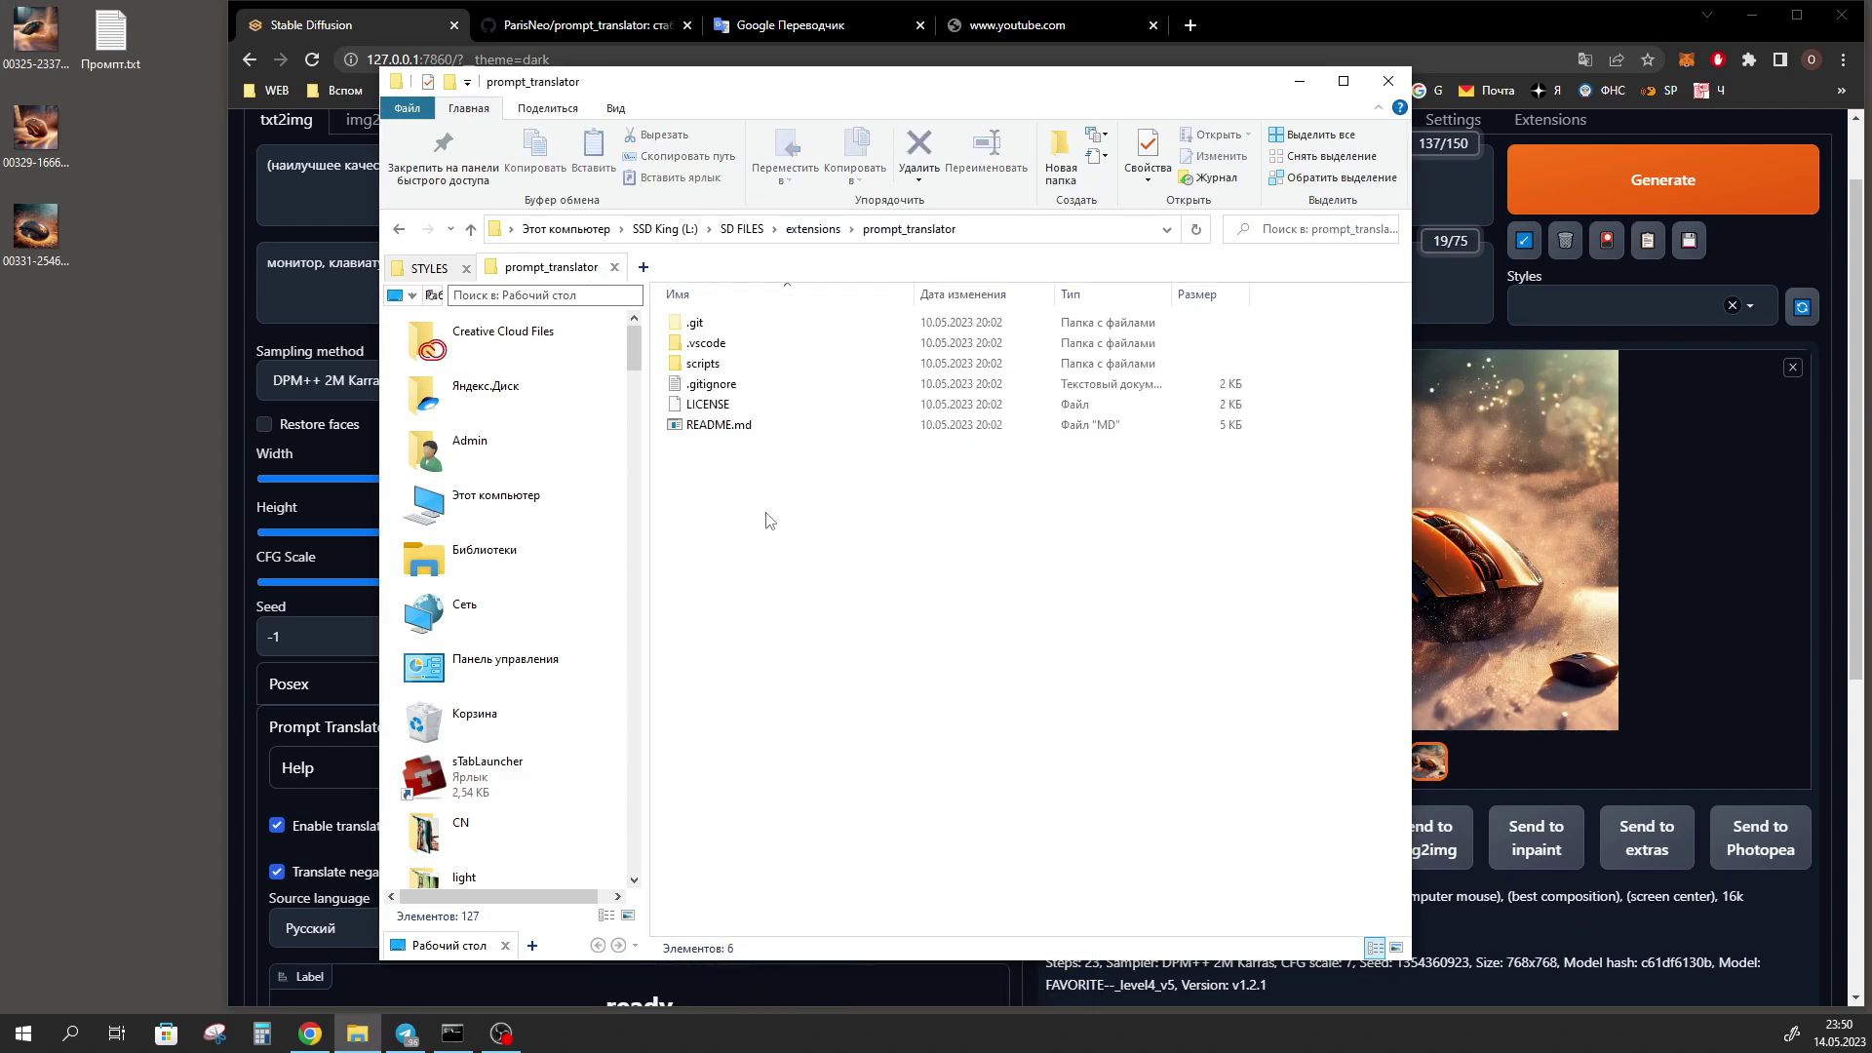
double_click(723, 363)
double_click(706, 343)
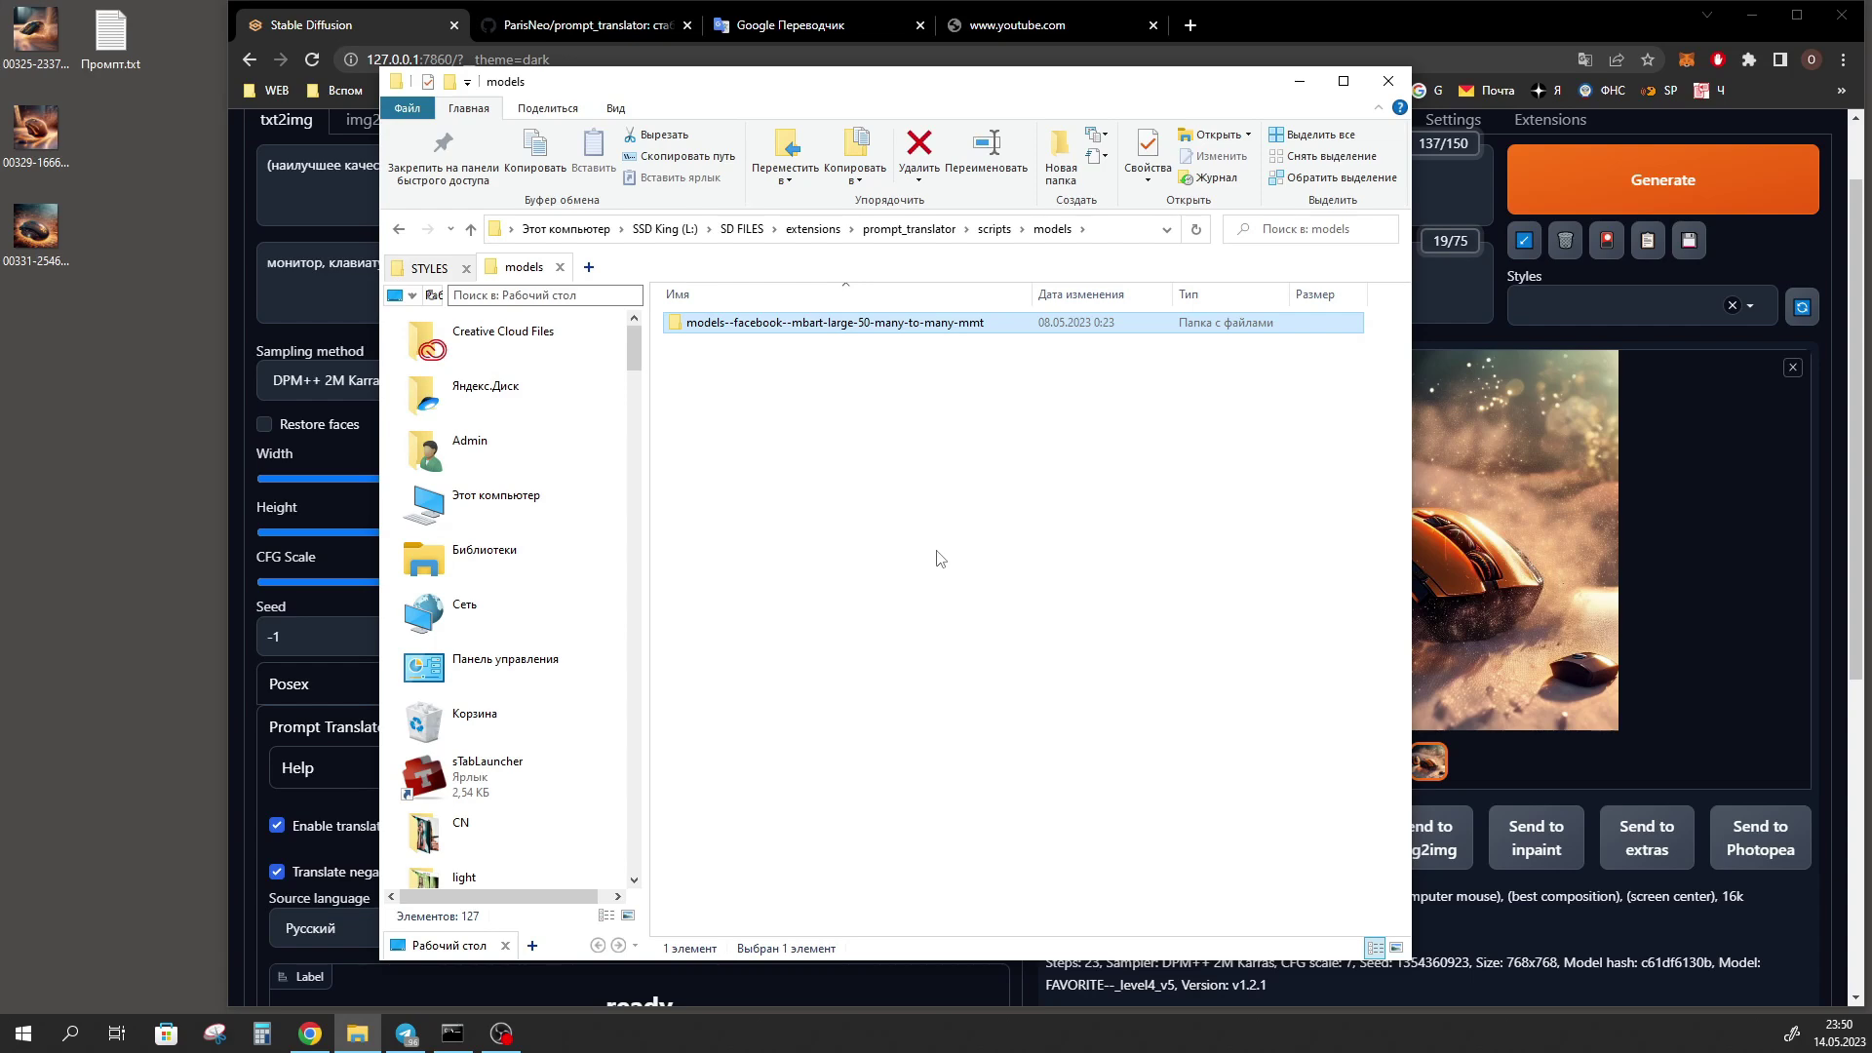
- Switch back to the Stable Diffusion page and check the time taken to generate the new image
key("alt+Tab")
scroll(1111, 844, "down", 2)
double_click(1118, 817)
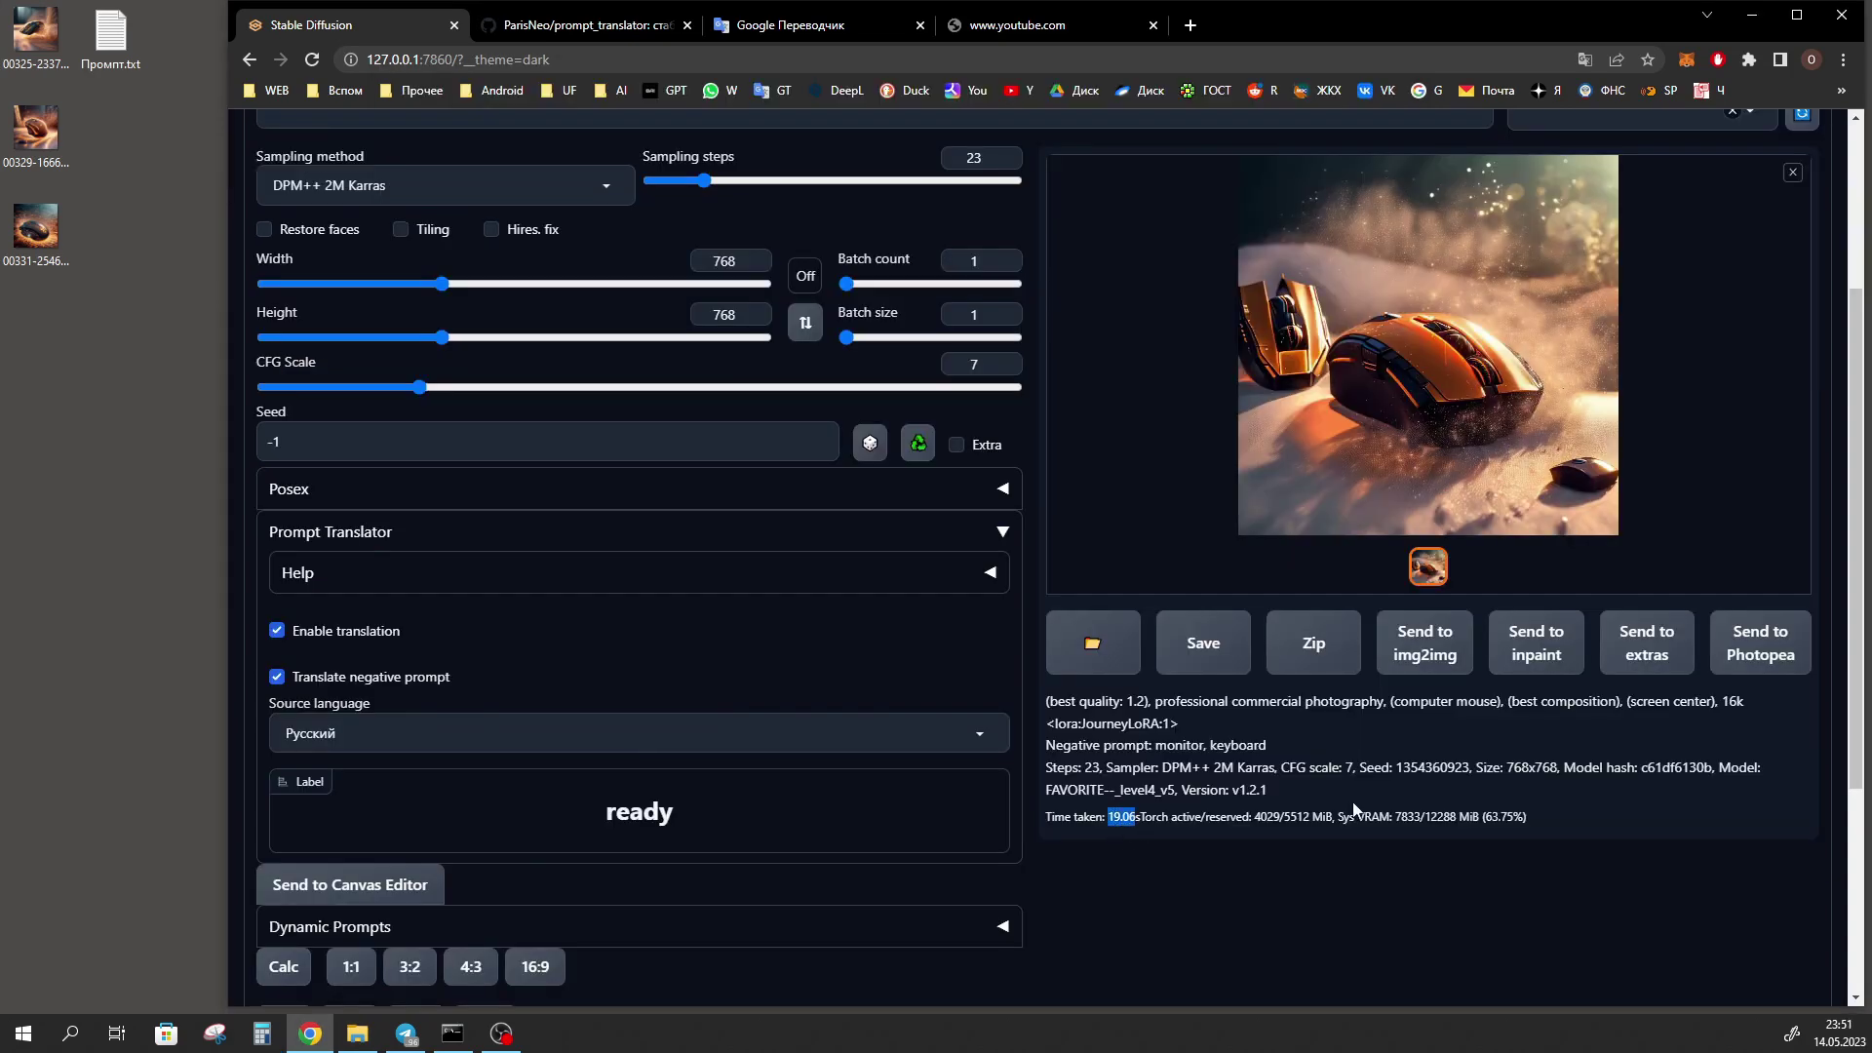